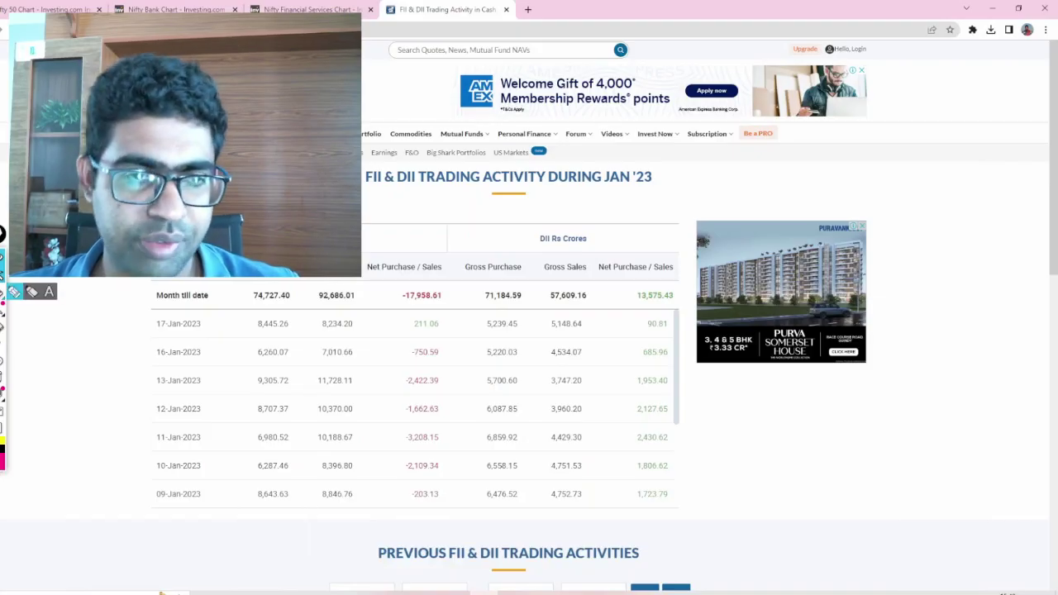
Bracket the 211.06 and -750.59 FII net figures with the screen pen, then switch to the Nifty 50 chart
{"action": "left_click", "coordinate": [13, 293]}
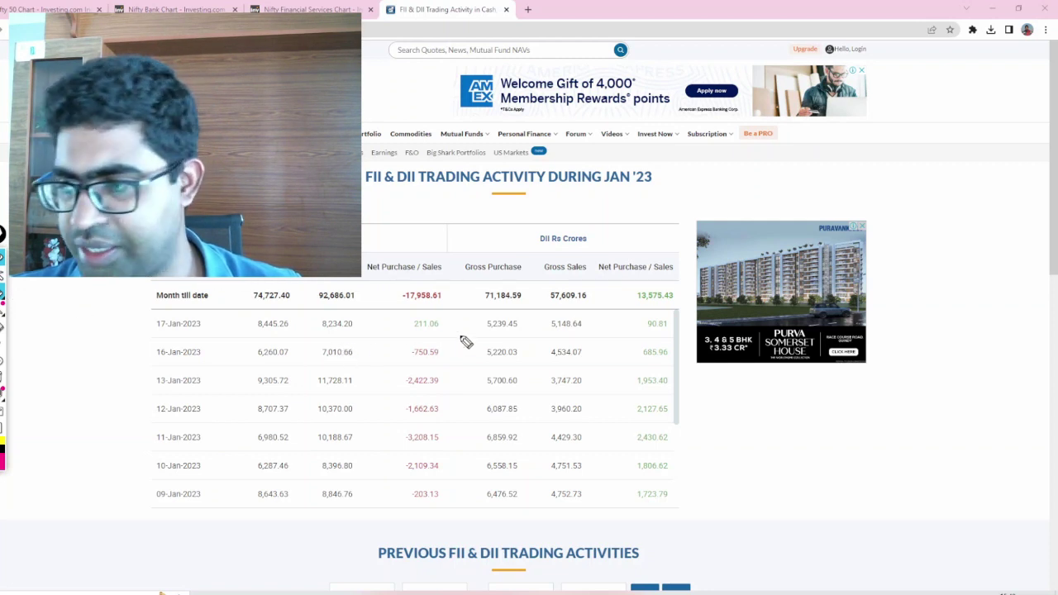
{"action": "mouse_move", "coordinate": [444, 314]}
{"action": "left_mouse_down"}
{"action": "mouse_move", "coordinate": [454, 350]}
{"action": "mouse_move", "coordinate": [443, 357]}
{"action": "left_mouse_up"}
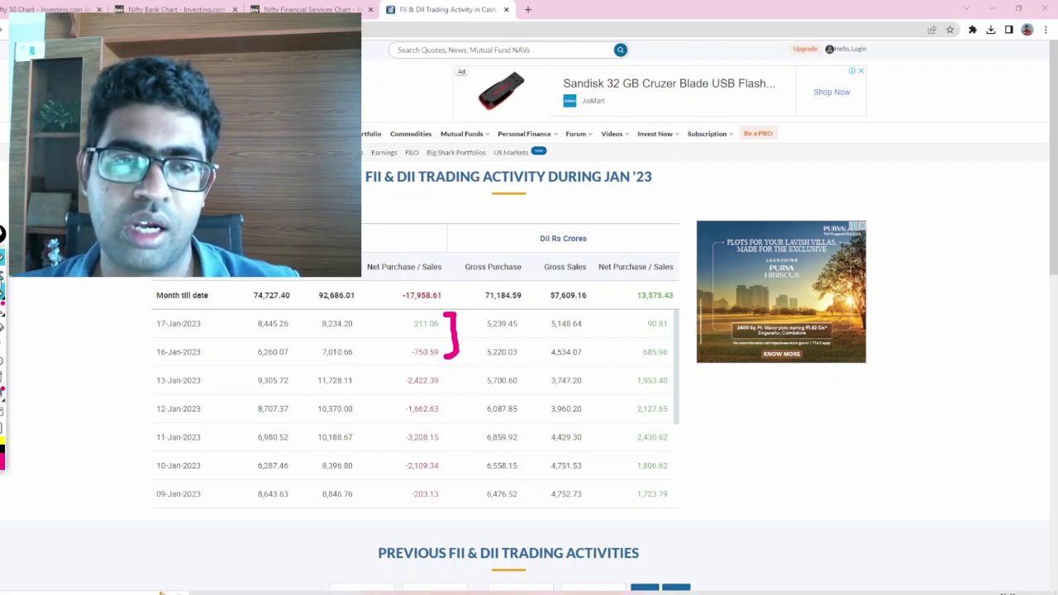
{"action": "left_click", "coordinate": [3, 308]}
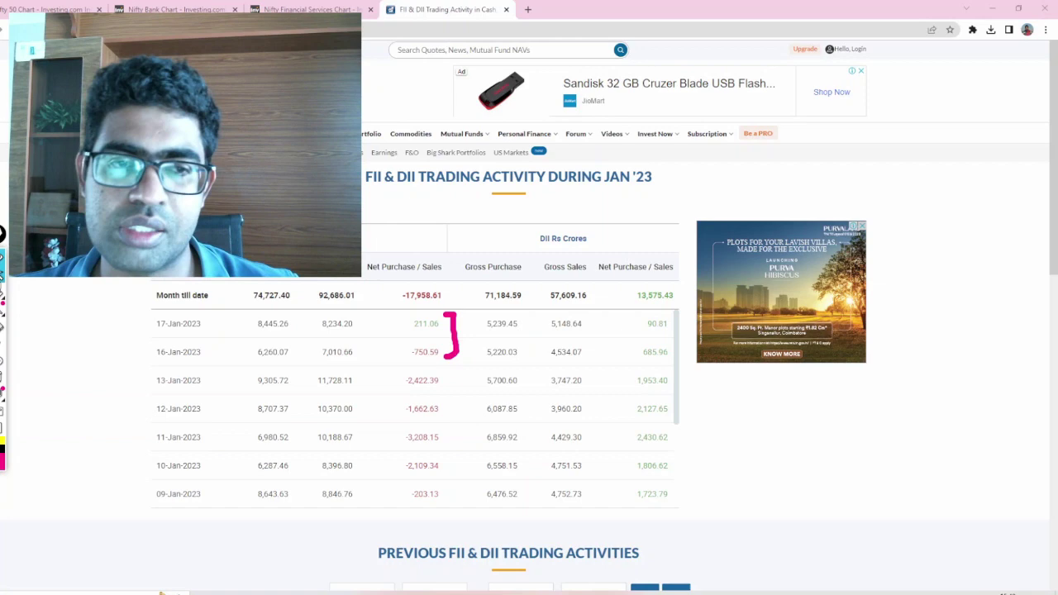
{"action": "left_click", "coordinate": [58, 8]}
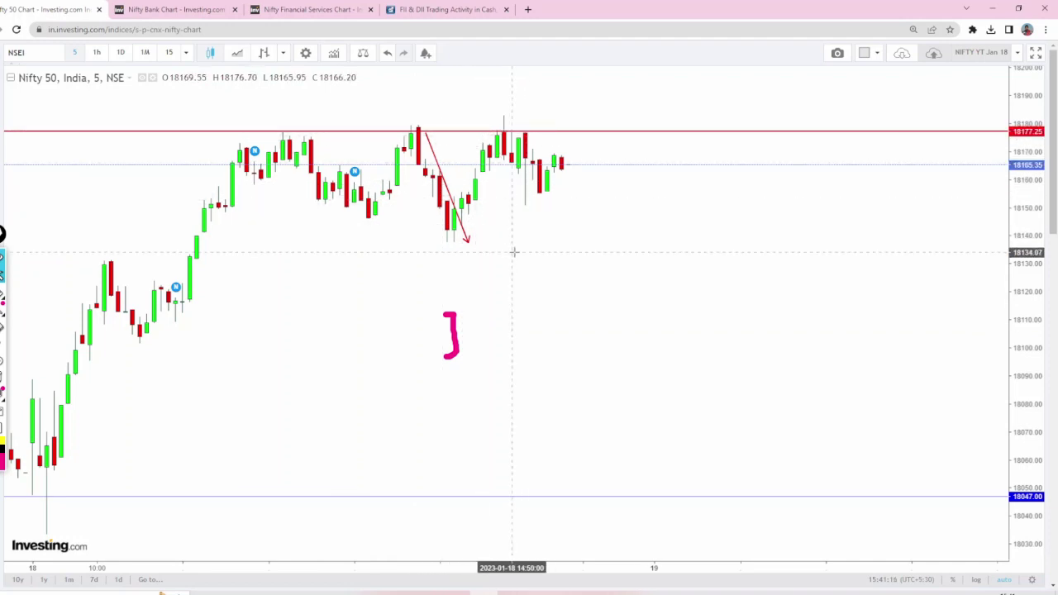
Switch the Nifty 50 chart to 1D daily candles, zoom into recent bars and clear the annotations
{"action": "left_click", "coordinate": [121, 53]}
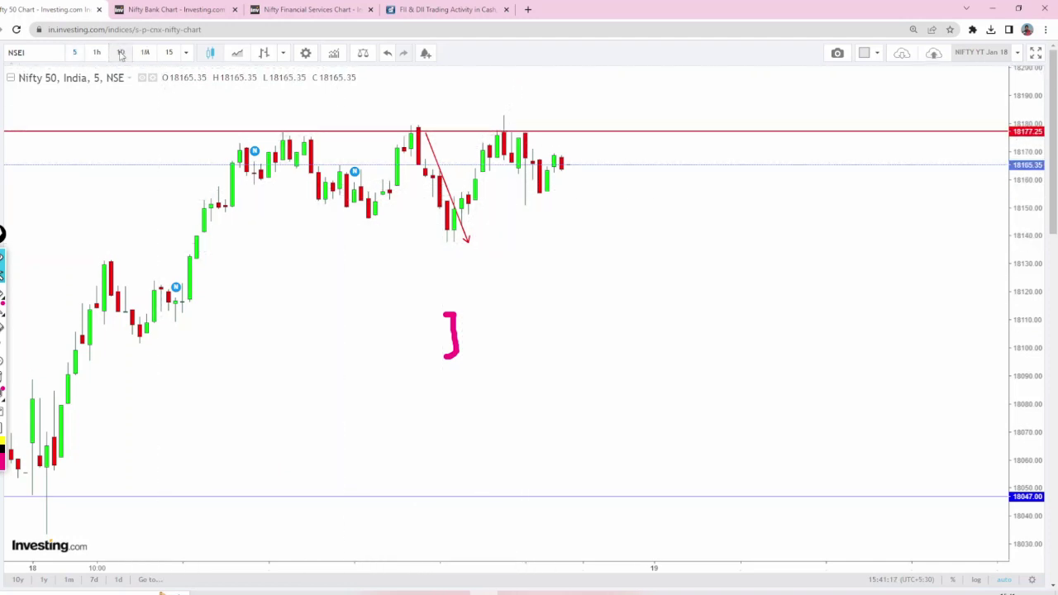
{"action": "scroll", "coordinate": [659, 347], "scroll_direction": "up", "scroll_amount": 5}
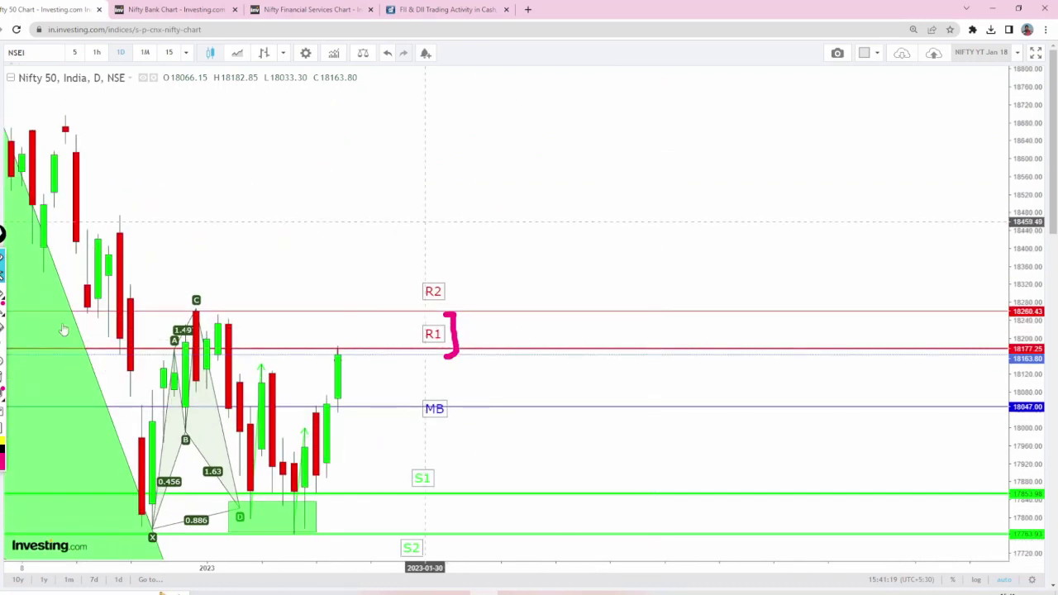
{"action": "key", "text": "Escape"}
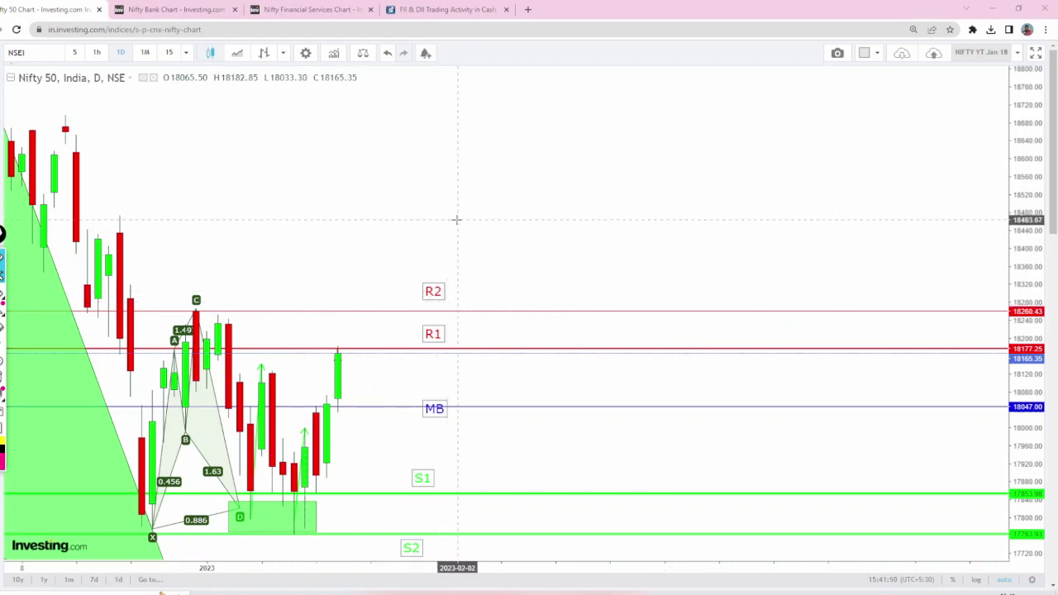
On the Bank Nifty chart, set up the Rectangle tool with a dark green outline and green fill
{"action": "left_click", "coordinate": [213, 7]}
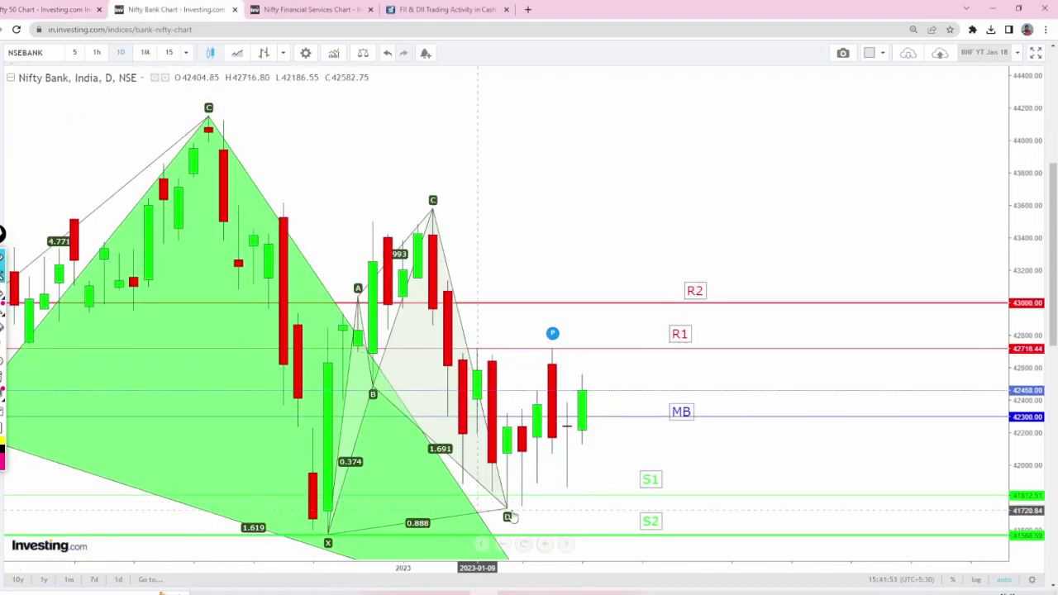
{"action": "left_click", "coordinate": [2, 124]}
{"action": "left_click", "coordinate": [19, 150]}
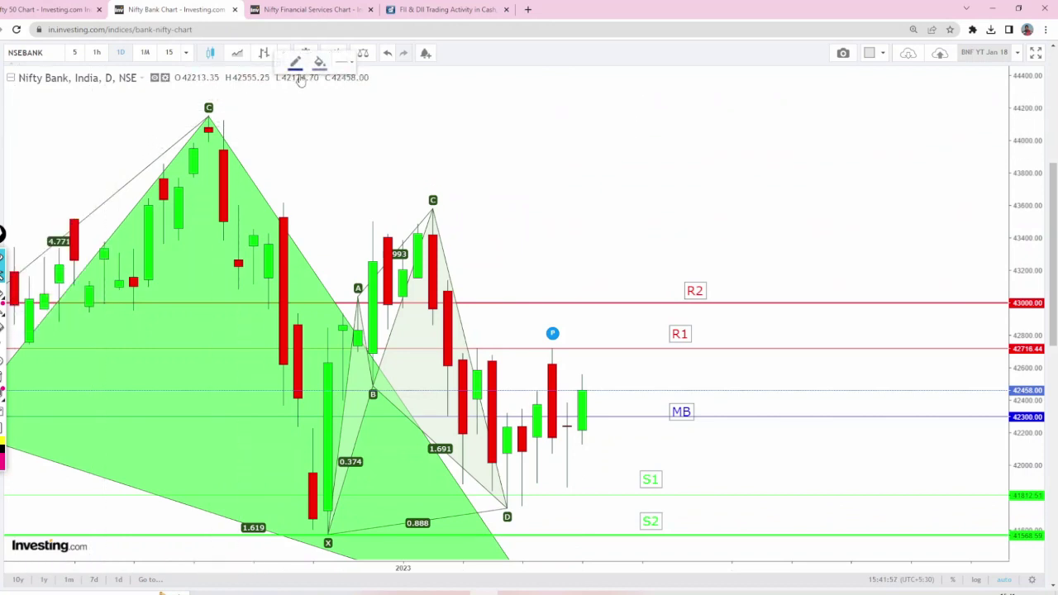
{"action": "left_click", "coordinate": [296, 64]}
{"action": "left_click", "coordinate": [336, 159]}
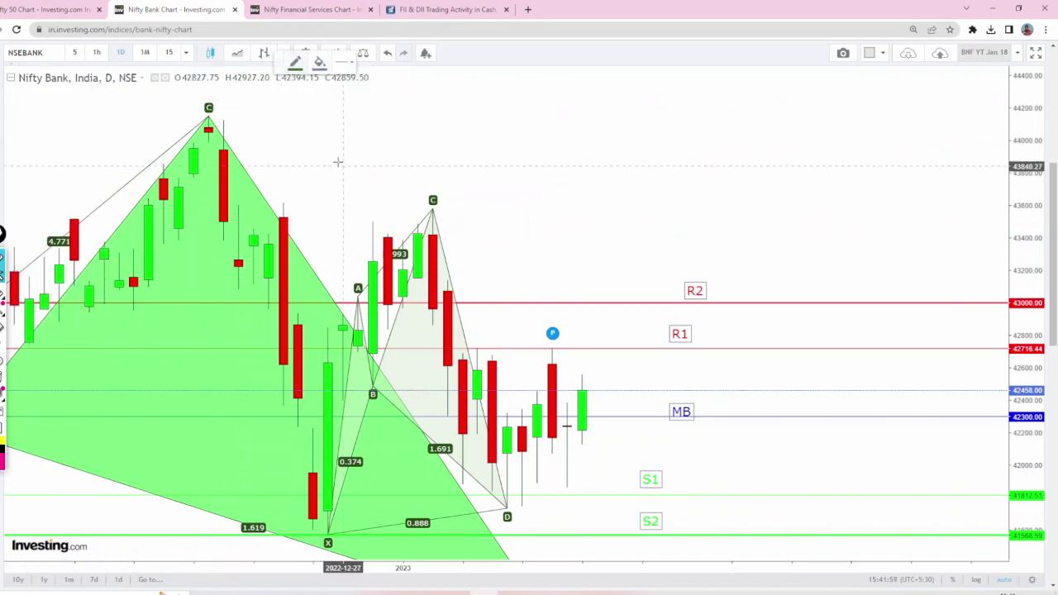
{"action": "left_click", "coordinate": [295, 64]}
{"action": "left_click", "coordinate": [318, 64]}
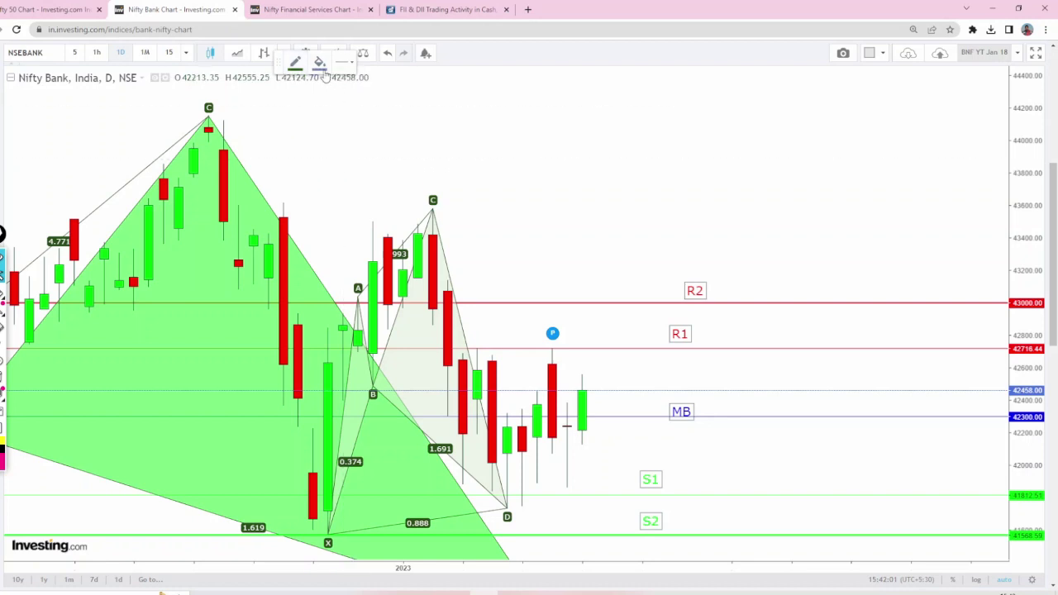
{"action": "left_click", "coordinate": [319, 64]}
{"action": "left_click", "coordinate": [361, 98]}
Draw the green box over the S1 zone, then return to the Nifty 50 chart
{"action": "mouse_move", "coordinate": [462, 476]}
{"action": "left_mouse_down"}
{"action": "mouse_move", "coordinate": [614, 491]}
{"action": "mouse_move", "coordinate": [628, 512]}
{"action": "mouse_move", "coordinate": [582, 476]}
{"action": "left_mouse_up"}
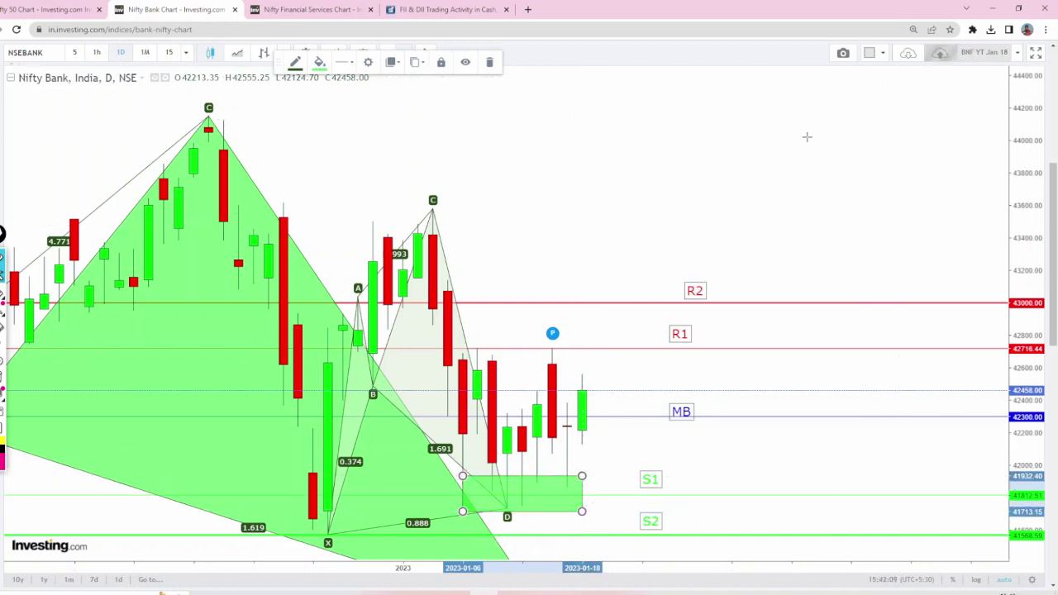
{"action": "left_click", "coordinate": [732, 183]}
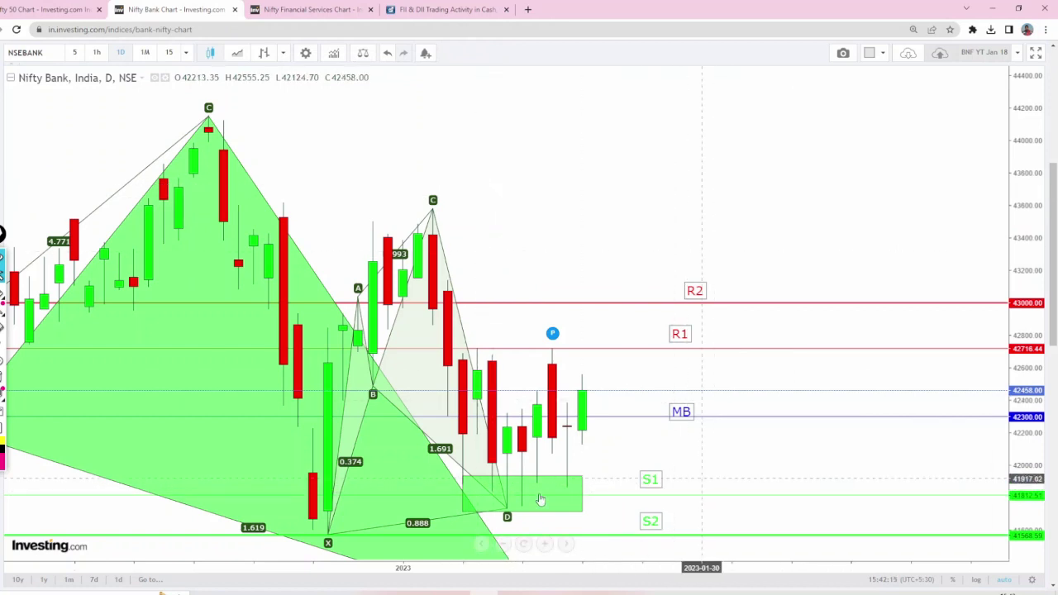
{"action": "left_click", "coordinate": [56, 9]}
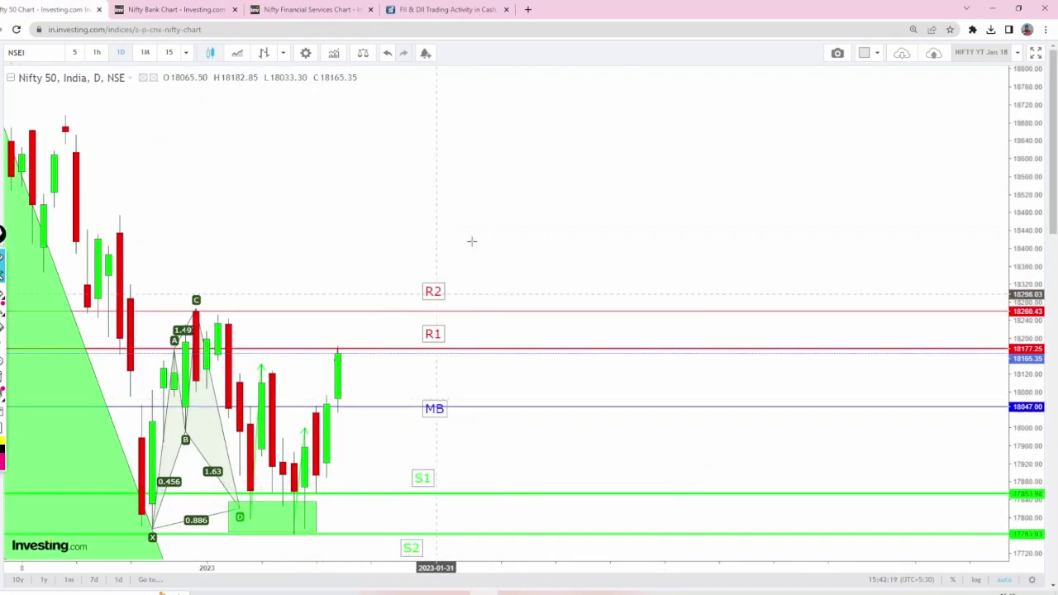
Delete the small drawing on the last candle, raise the R2 and MB (18182.50) lines, and move their labels
{"action": "left_click", "coordinate": [337, 357]}
{"action": "left_click", "coordinate": [537, 62]}
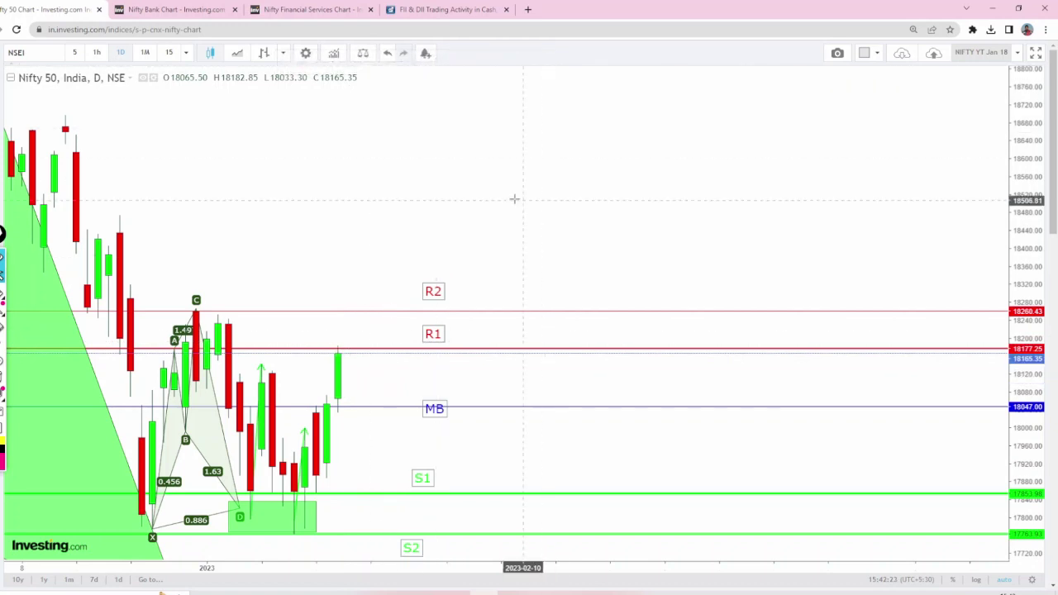
{"action": "left_click_drag", "start_coordinate": [485, 349], "coordinate": [505, 213]}
{"action": "left_click_drag", "start_coordinate": [503, 411], "coordinate": [499, 346]}
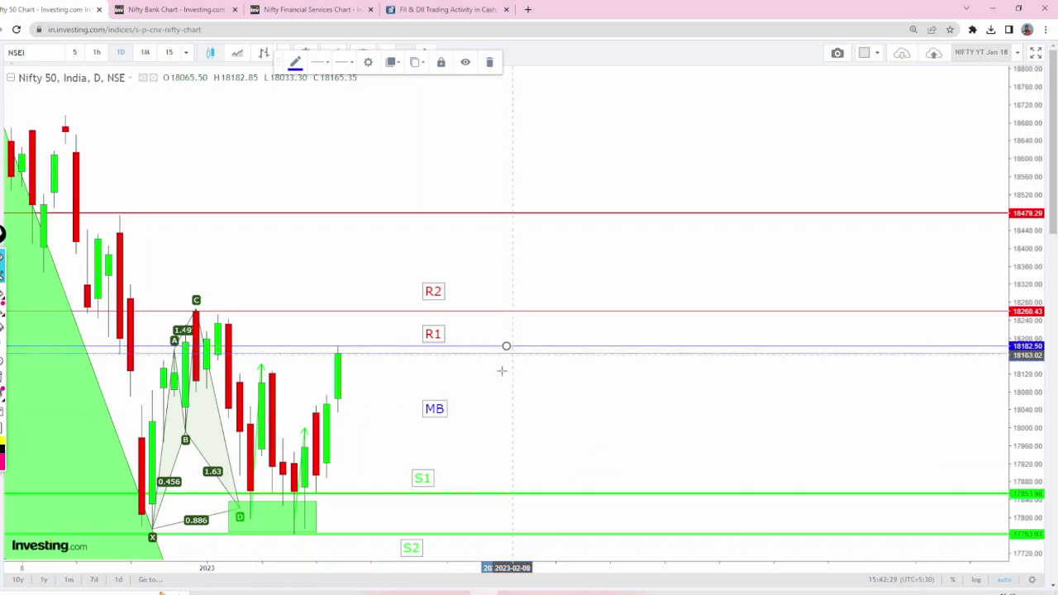
{"action": "left_click_drag", "start_coordinate": [432, 407], "coordinate": [553, 263]}
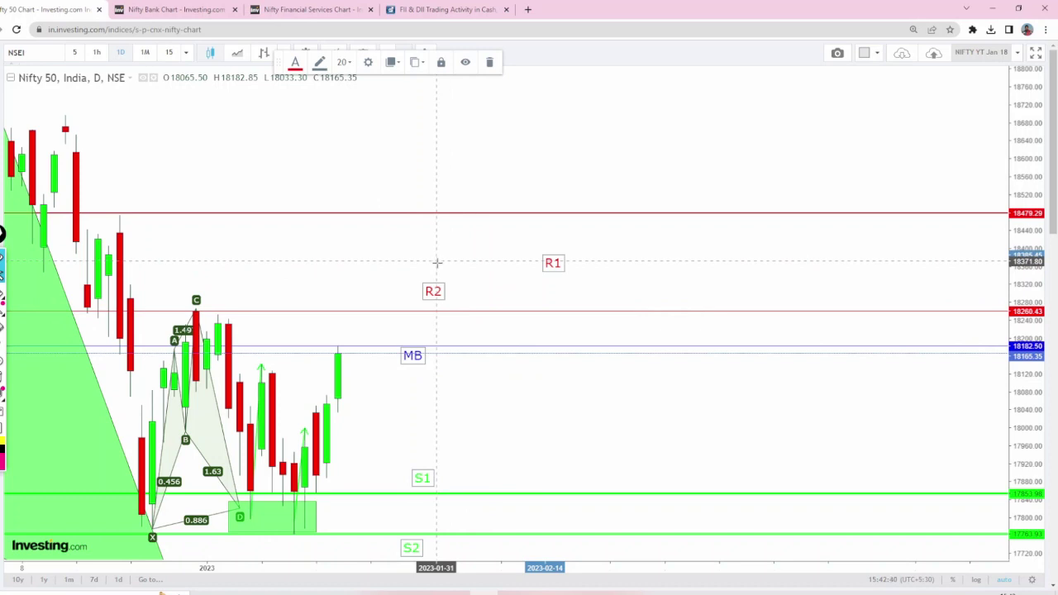
{"action": "left_click_drag", "start_coordinate": [432, 290], "coordinate": [454, 168]}
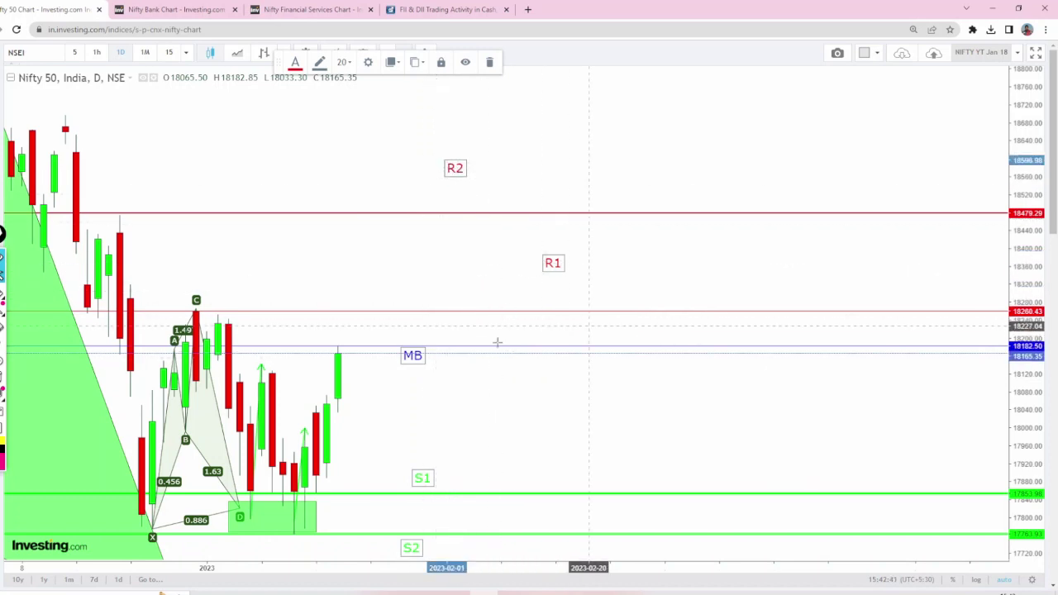
Raise the R1 line to about 18321, fine-tune R2, and align the R2 and R1 labels
{"action": "left_click", "coordinate": [555, 312]}
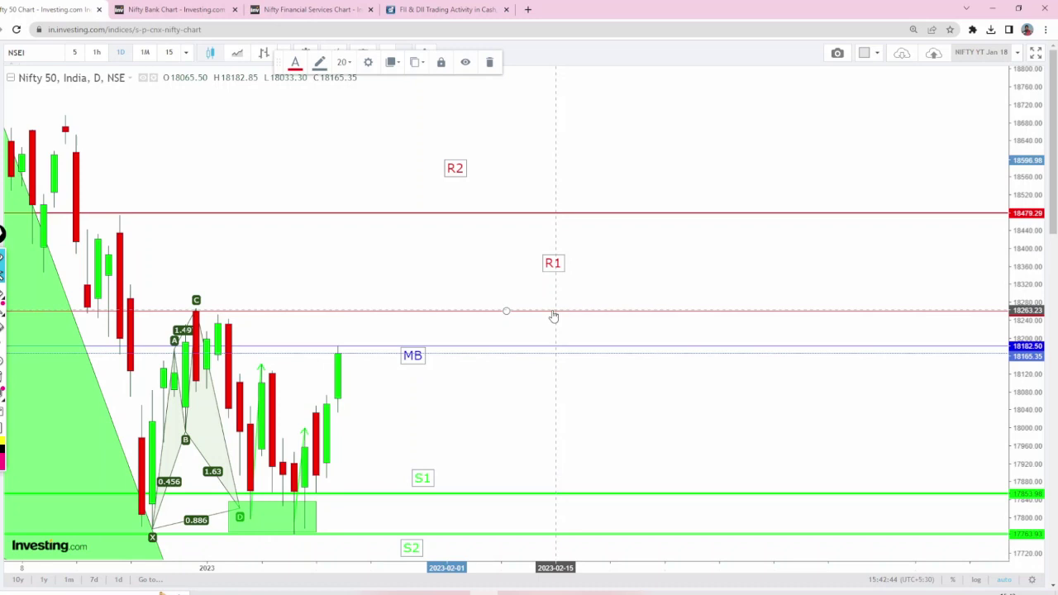
{"action": "left_click_drag", "start_coordinate": [554, 314], "coordinate": [533, 275]}
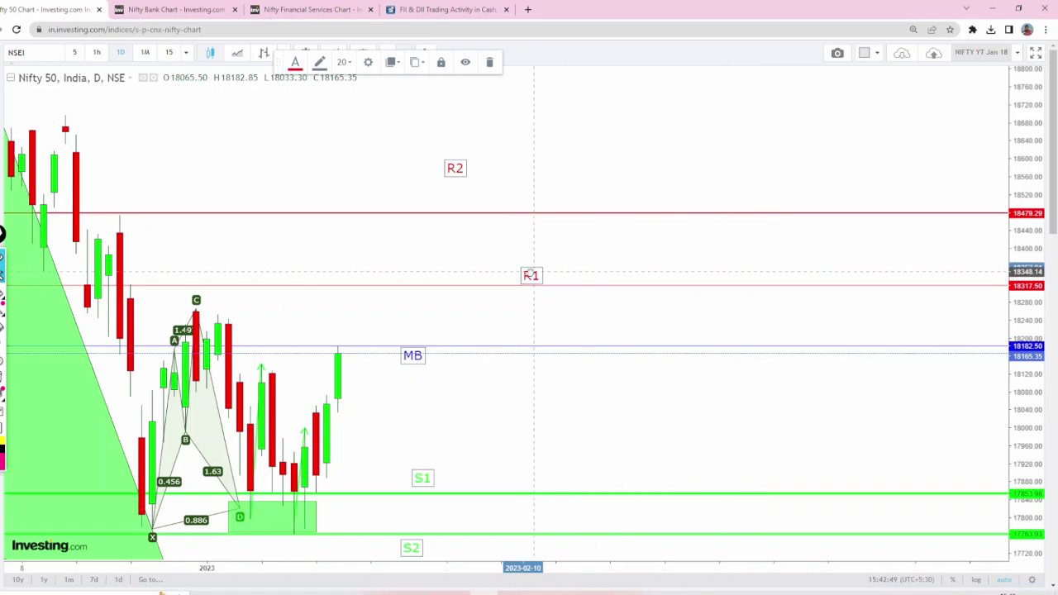
{"action": "left_click_drag", "start_coordinate": [609, 217], "coordinate": [609, 233]}
{"action": "left_click_drag", "start_coordinate": [459, 176], "coordinate": [404, 228]}
{"action": "left_click_drag", "start_coordinate": [535, 281], "coordinate": [405, 277]}
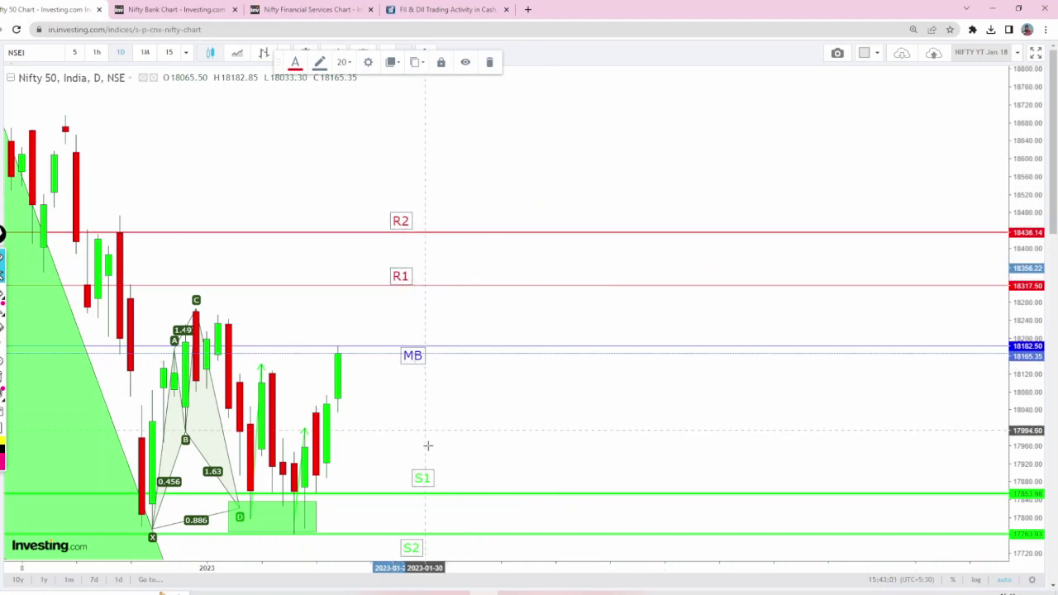
Raise the S1 line to 18038.35 and S2 to 17968.54, each with its label beside it
{"action": "left_click_drag", "start_coordinate": [539, 495], "coordinate": [525, 413]}
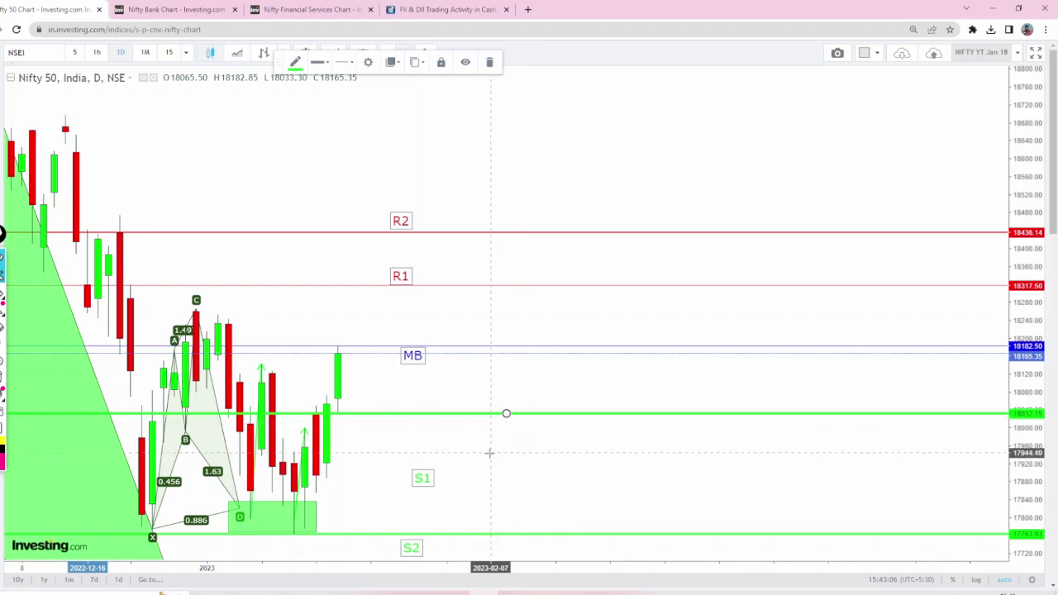
{"action": "left_click_drag", "start_coordinate": [423, 479], "coordinate": [411, 400]}
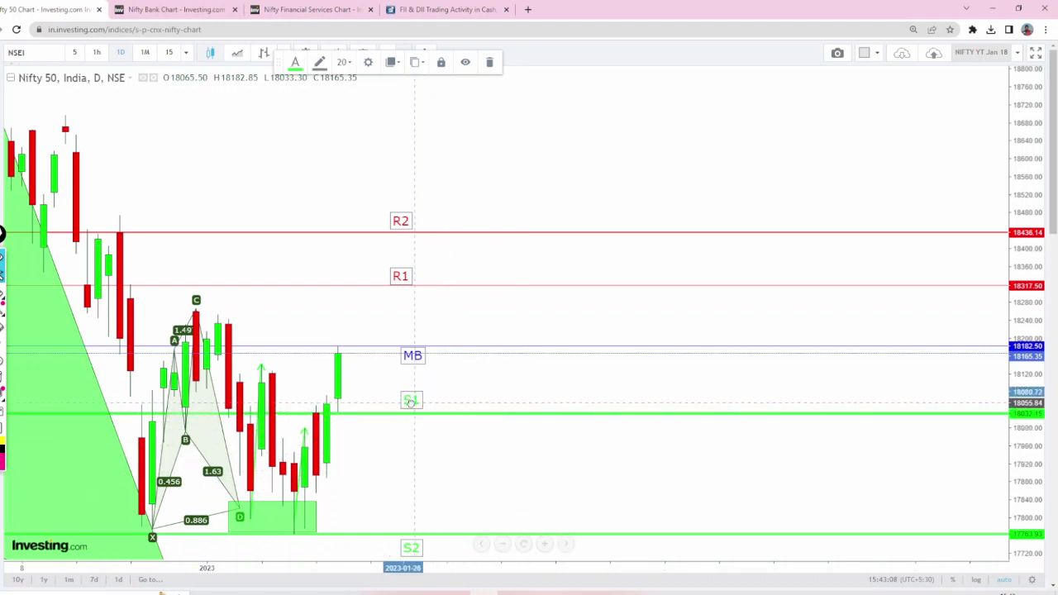
{"action": "left_click_drag", "start_coordinate": [633, 533], "coordinate": [624, 442]}
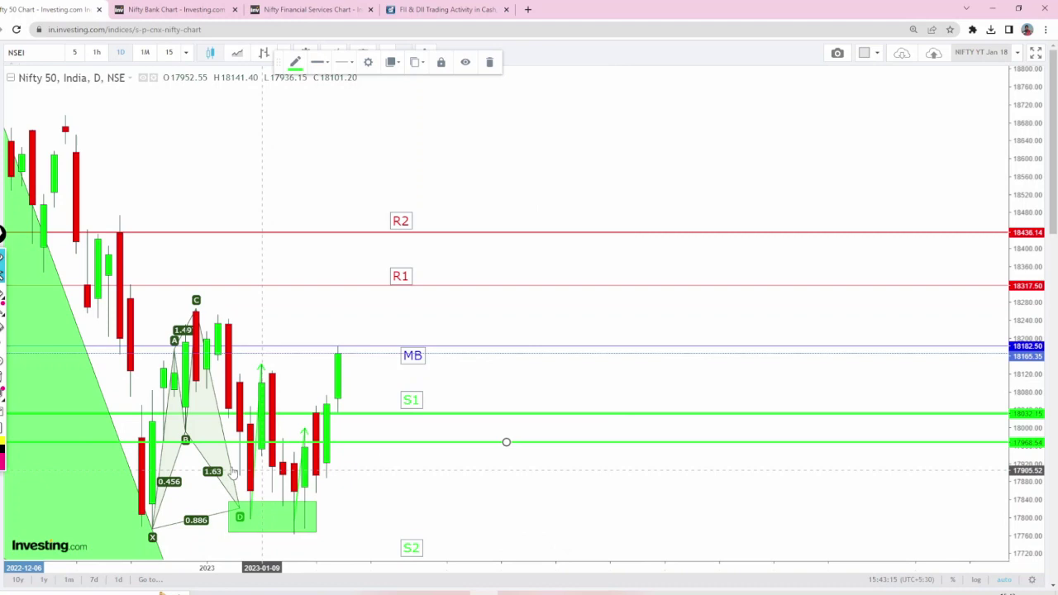
{"action": "left_click_drag", "start_coordinate": [405, 547], "coordinate": [407, 455]}
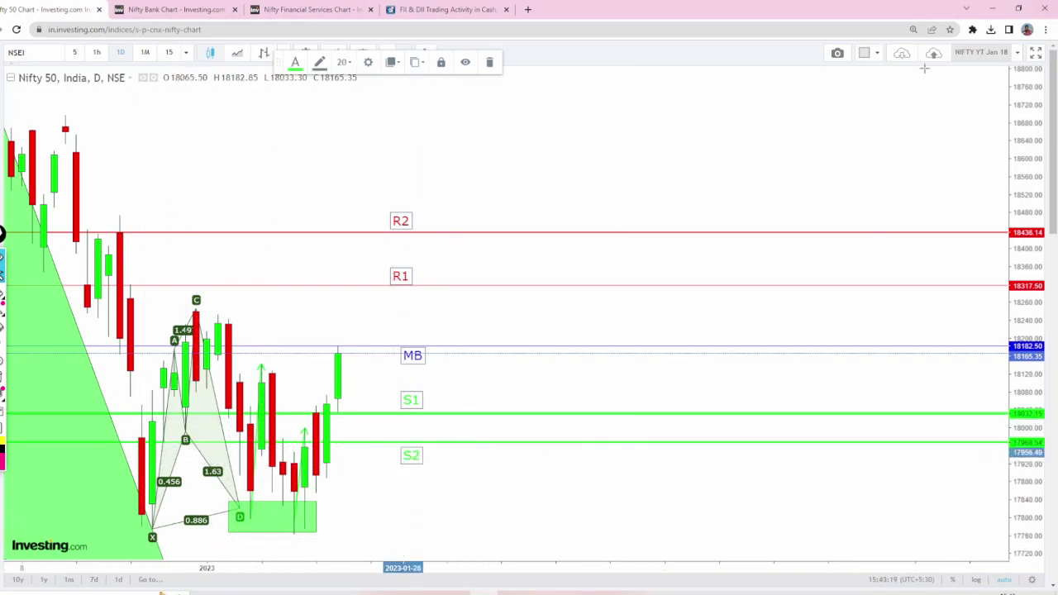
{"action": "left_click", "coordinate": [699, 171]}
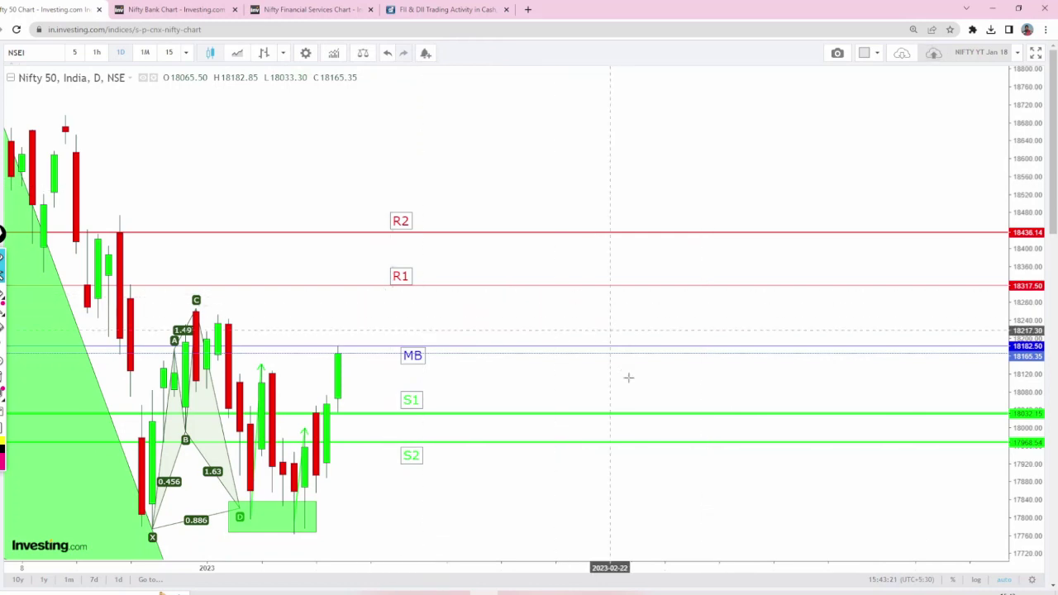
{"action": "mouse_move", "coordinate": [3, 293]}
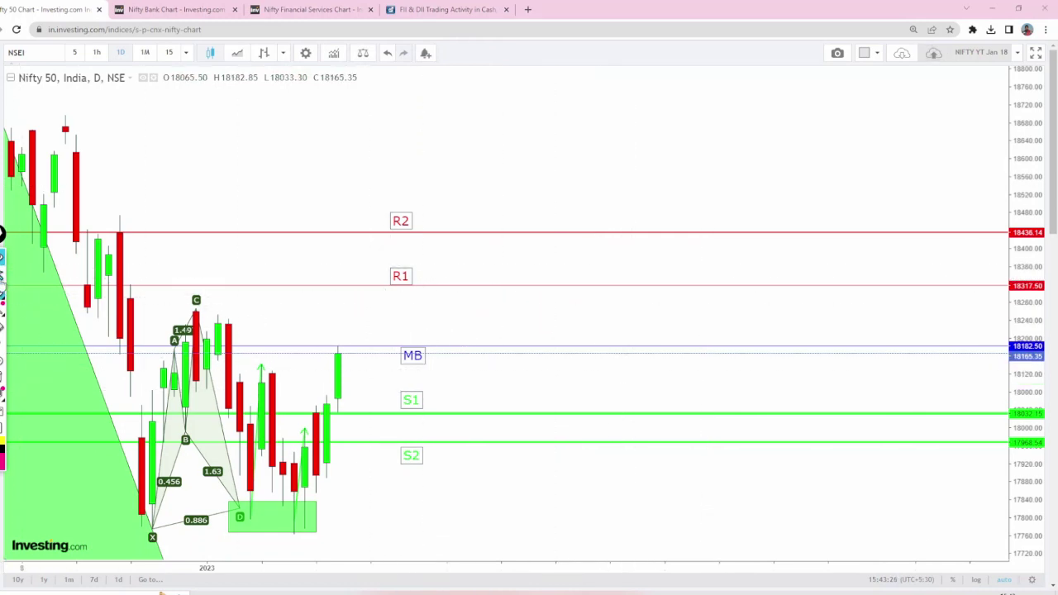
Rename the Nifty 50 layout to NIFTY YT Jan 19 and save it
{"action": "left_click", "coordinate": [1017, 53]}
{"action": "left_click", "coordinate": [980, 107]}
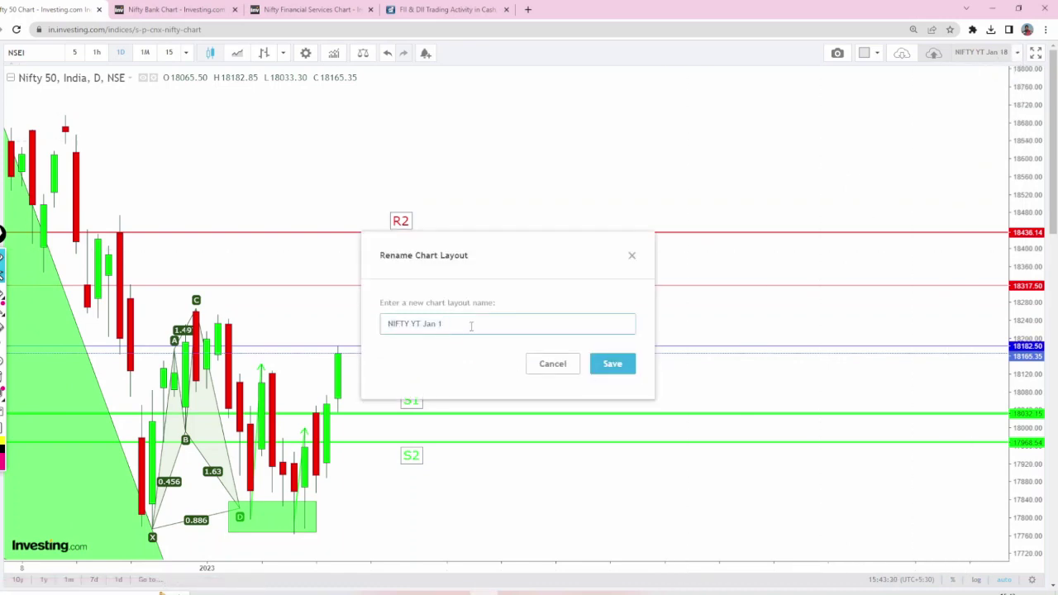
{"action": "type", "text": "9"}
{"action": "left_click", "coordinate": [611, 365]}
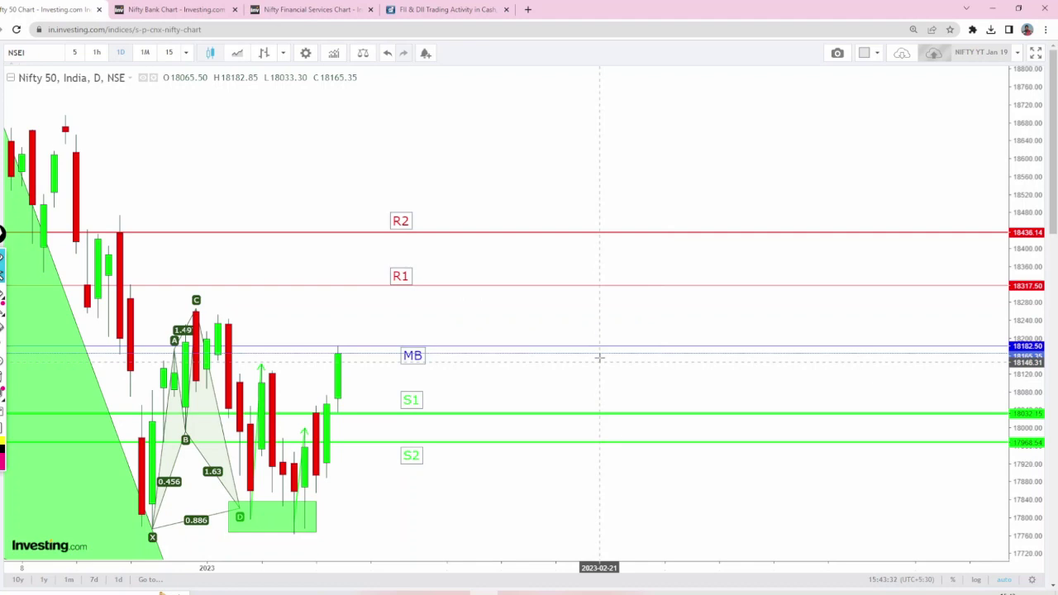
Sketch freehand strokes and an arrow between R1, S1 and MB, then clear the annotations
{"action": "mouse_move", "coordinate": [3, 292]}
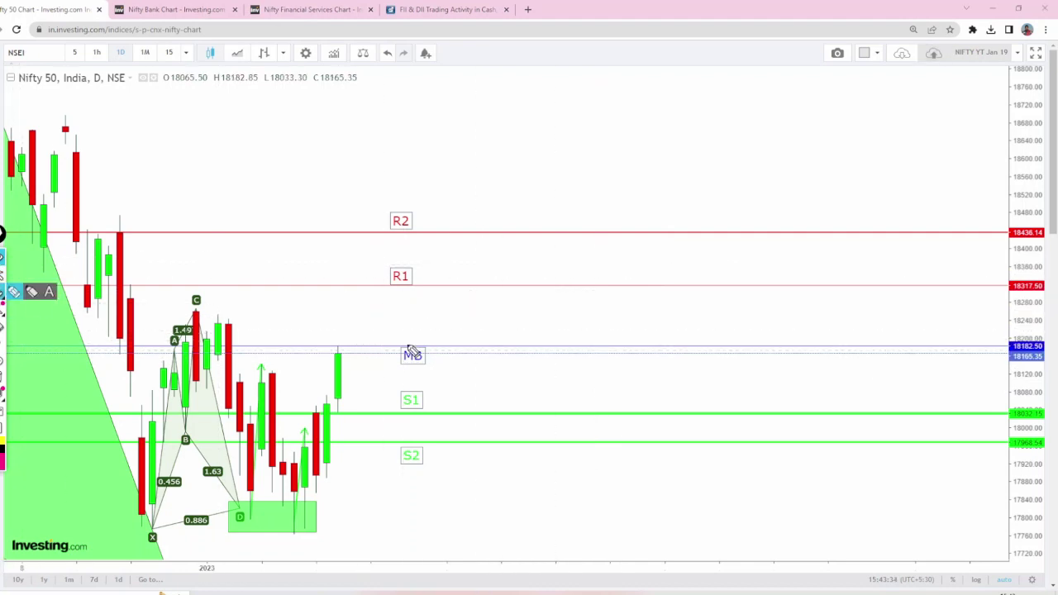
{"action": "left_click_drag", "start_coordinate": [347, 316], "coordinate": [371, 288]}
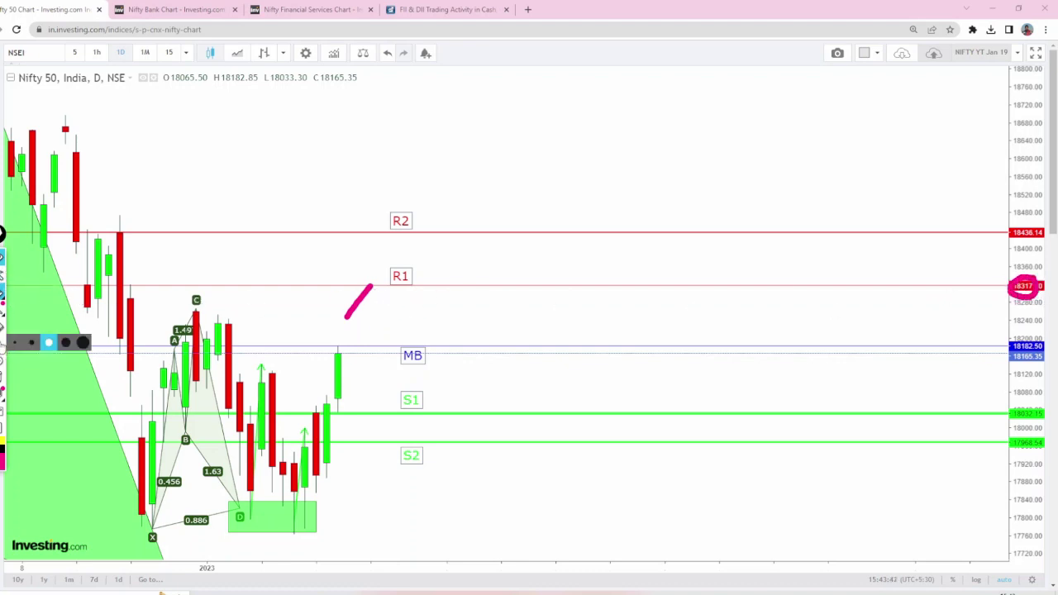
{"action": "left_click", "coordinate": [15, 294]}
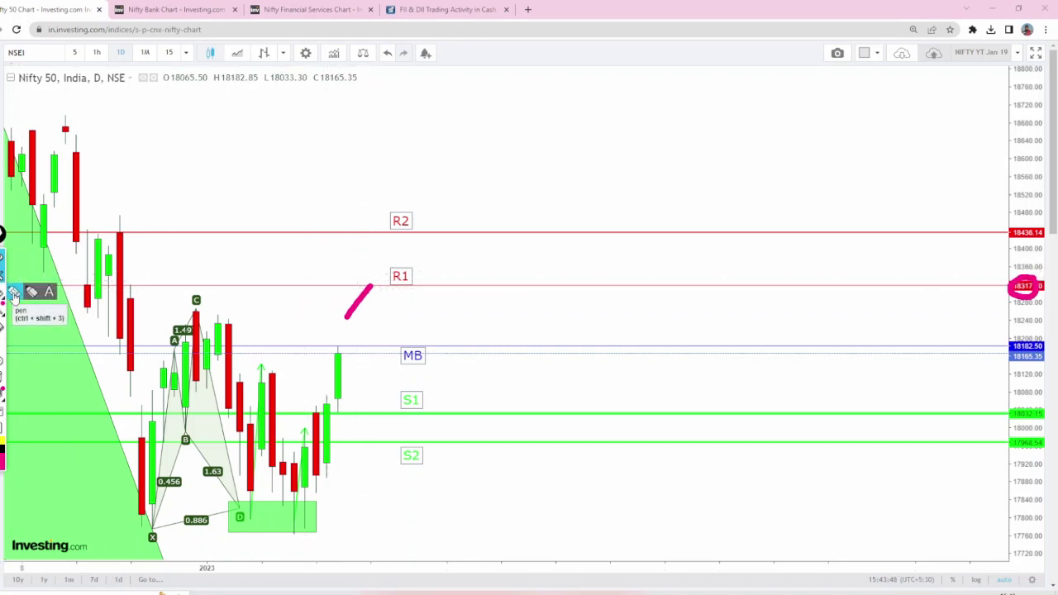
{"action": "left_click_drag", "start_coordinate": [370, 286], "coordinate": [389, 329]}
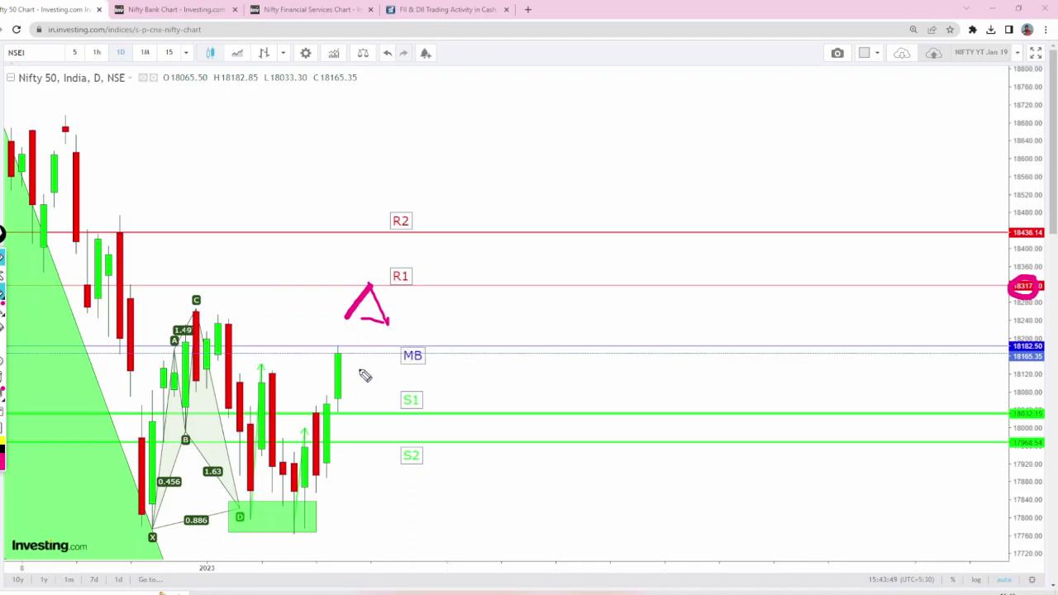
{"action": "mouse_move", "coordinate": [357, 359]}
{"action": "left_mouse_down"}
{"action": "mouse_move", "coordinate": [384, 402]}
{"action": "mouse_move", "coordinate": [252, 378]}
{"action": "mouse_move", "coordinate": [139, 436]}
{"action": "mouse_move", "coordinate": [358, 427]}
{"action": "mouse_move", "coordinate": [346, 402]}
{"action": "left_mouse_up"}
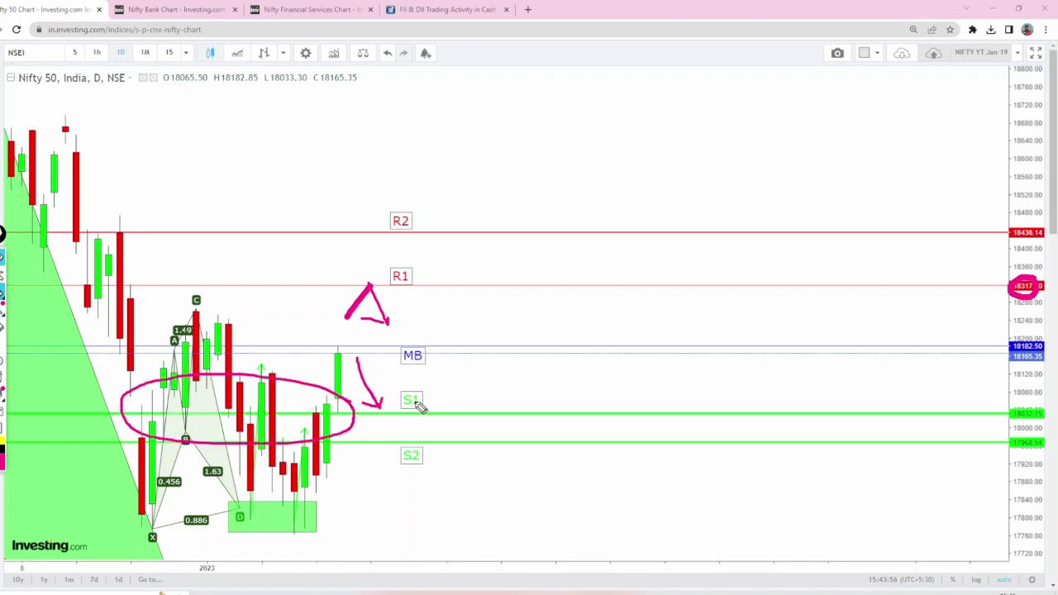
{"action": "left_click_drag", "start_coordinate": [446, 414], "coordinate": [460, 366]}
{"action": "left_click", "coordinate": [3, 291]}
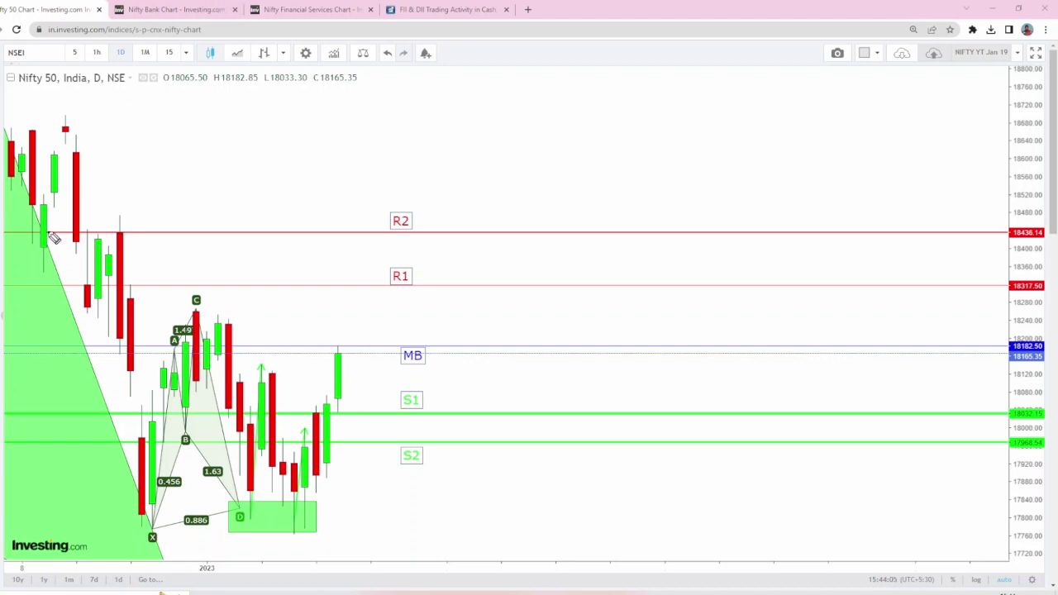
On the Nifty Bank chart, raise the MB line to about 42492.33 with its label beside it
{"action": "left_click", "coordinate": [165, 9]}
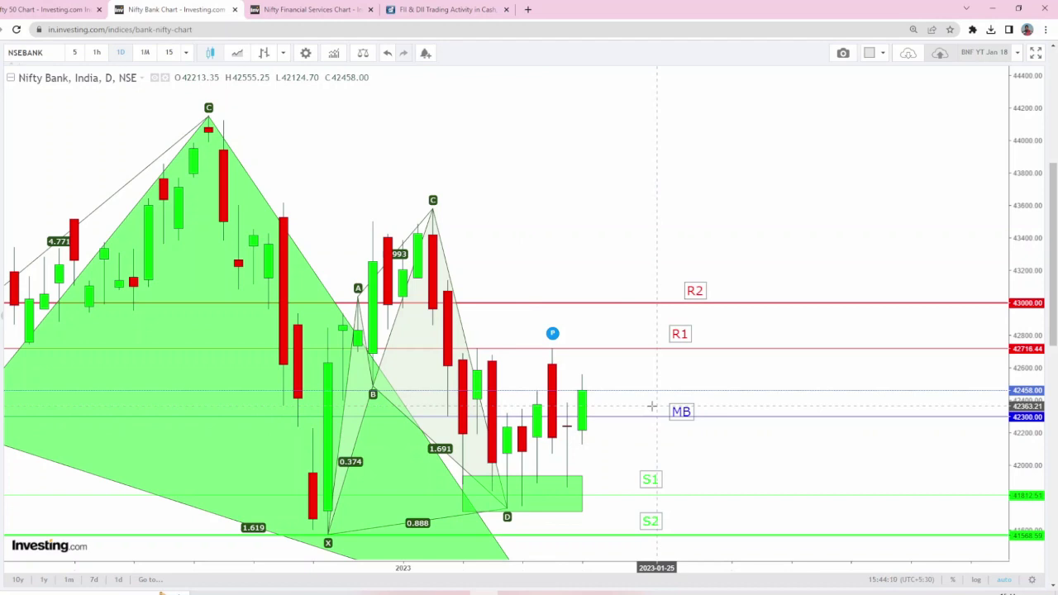
{"action": "left_click_drag", "start_coordinate": [677, 411], "coordinate": [673, 398]}
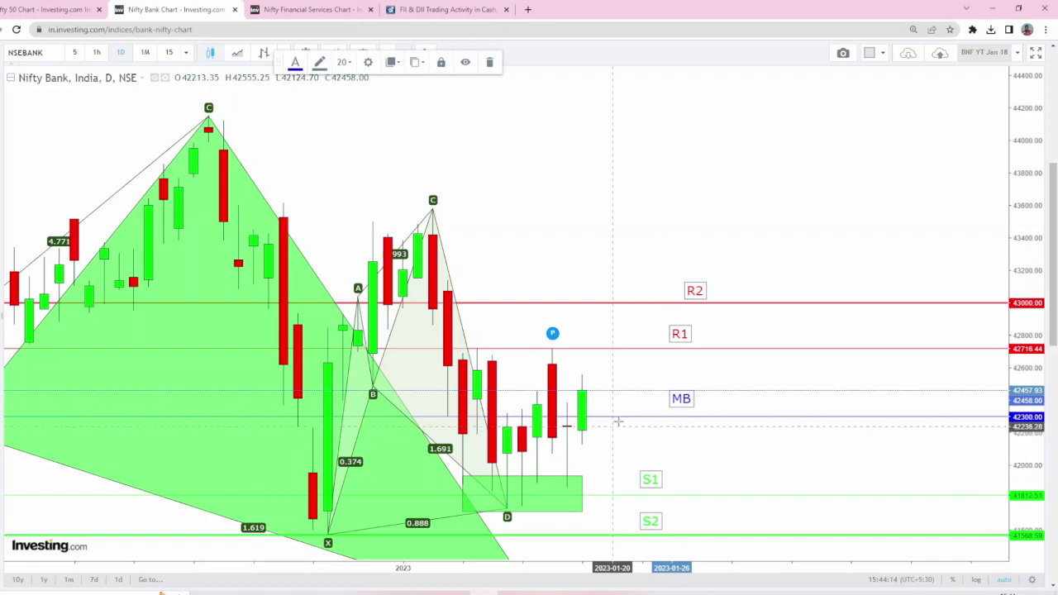
{"action": "left_click_drag", "start_coordinate": [609, 416], "coordinate": [609, 386]}
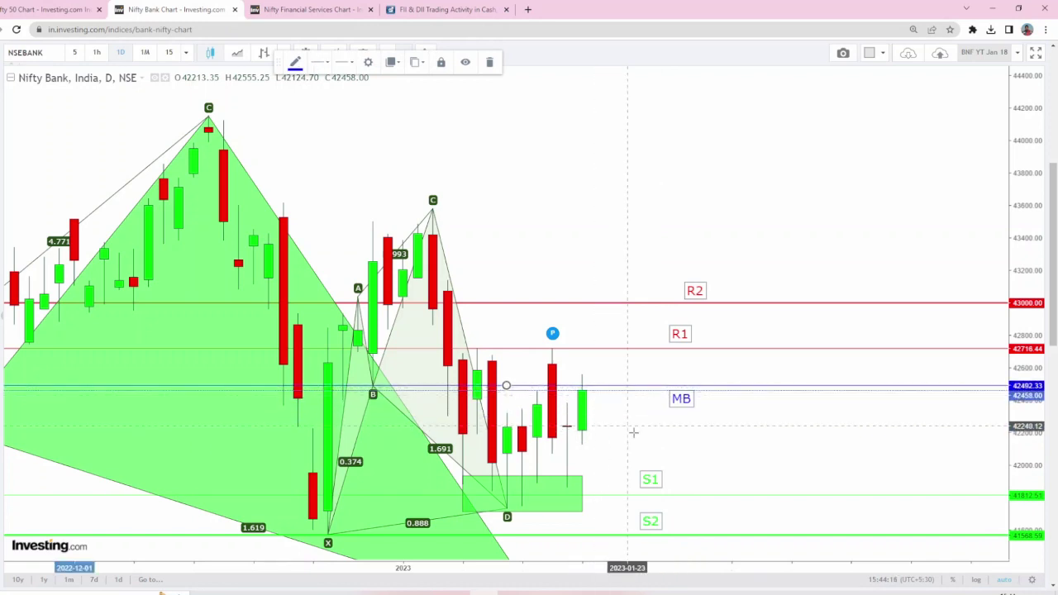
{"action": "left_click", "coordinate": [634, 431]}
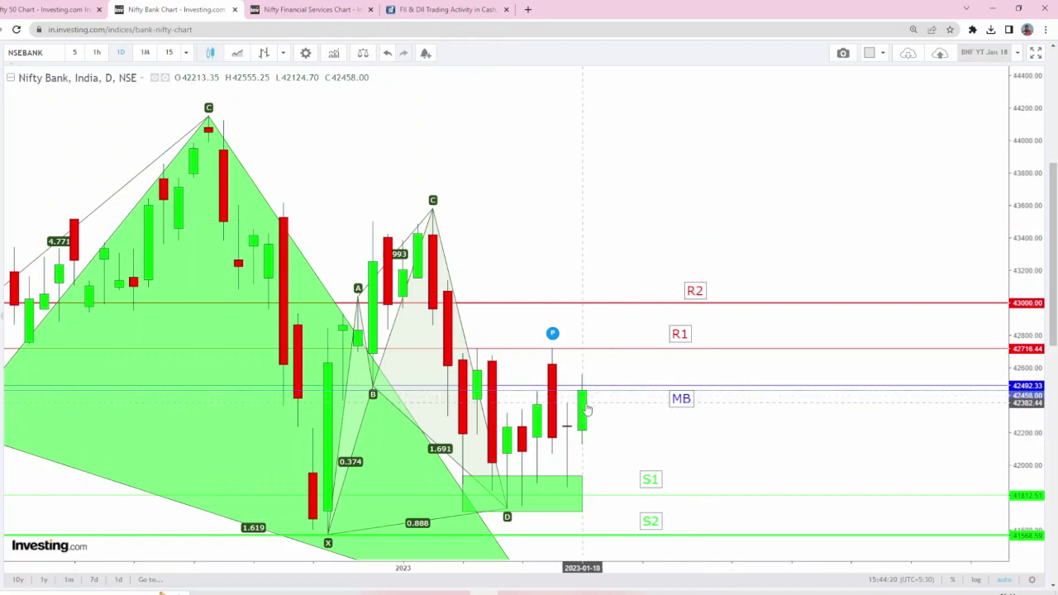
{"action": "left_click_drag", "start_coordinate": [681, 398], "coordinate": [681, 376]}
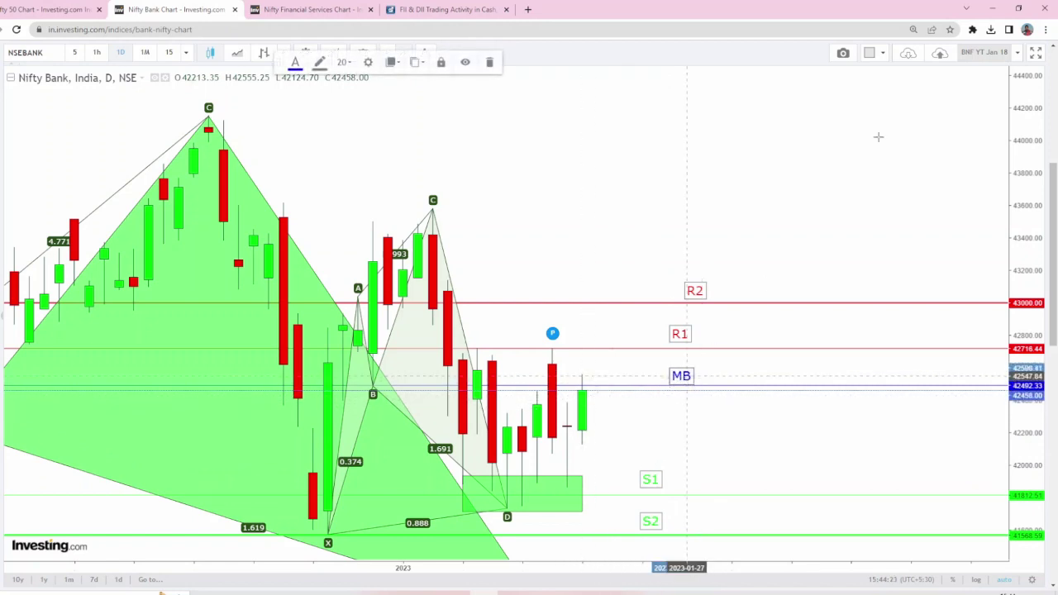
Rename the Nifty Bank layout to BNF YT Jan 19 and save it
{"action": "left_click", "coordinate": [1017, 52]}
{"action": "left_click", "coordinate": [998, 110]}
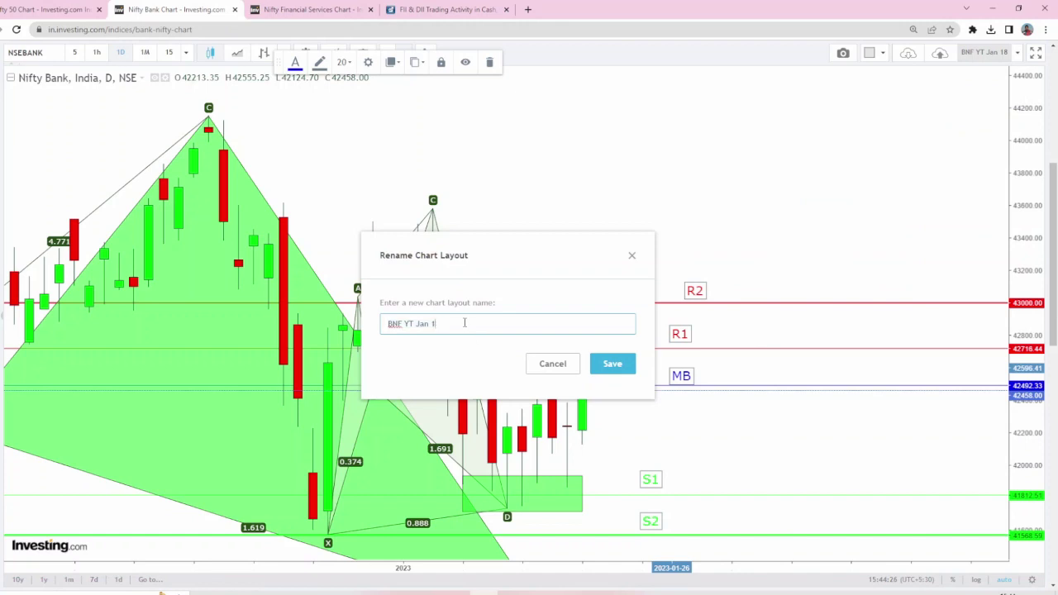
{"action": "type", "text": "9"}
{"action": "left_click", "coordinate": [612, 364]}
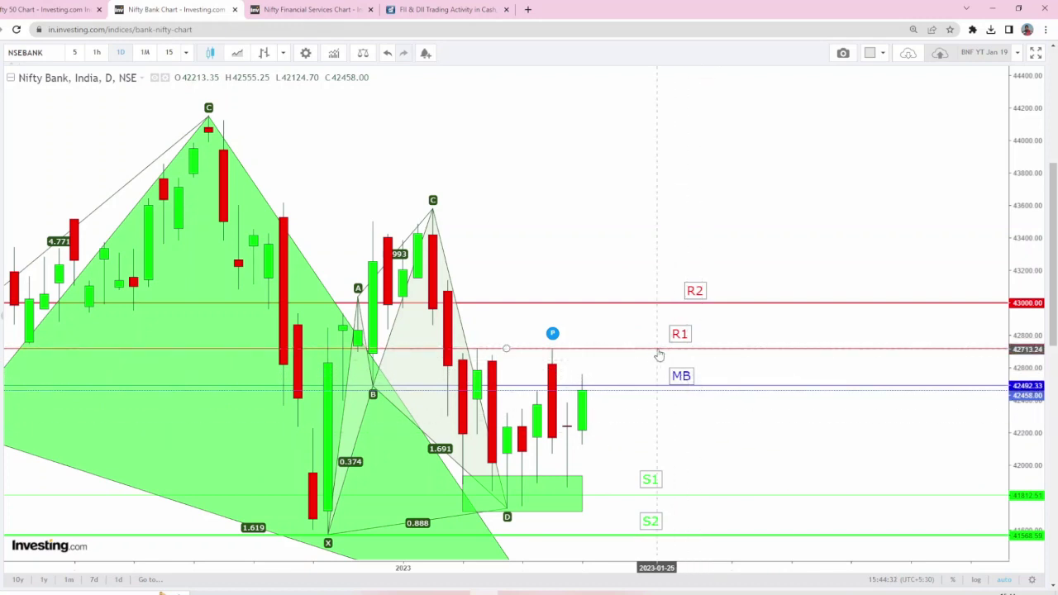
Line up the R2 label under the R1 label
{"action": "left_click", "coordinate": [679, 334]}
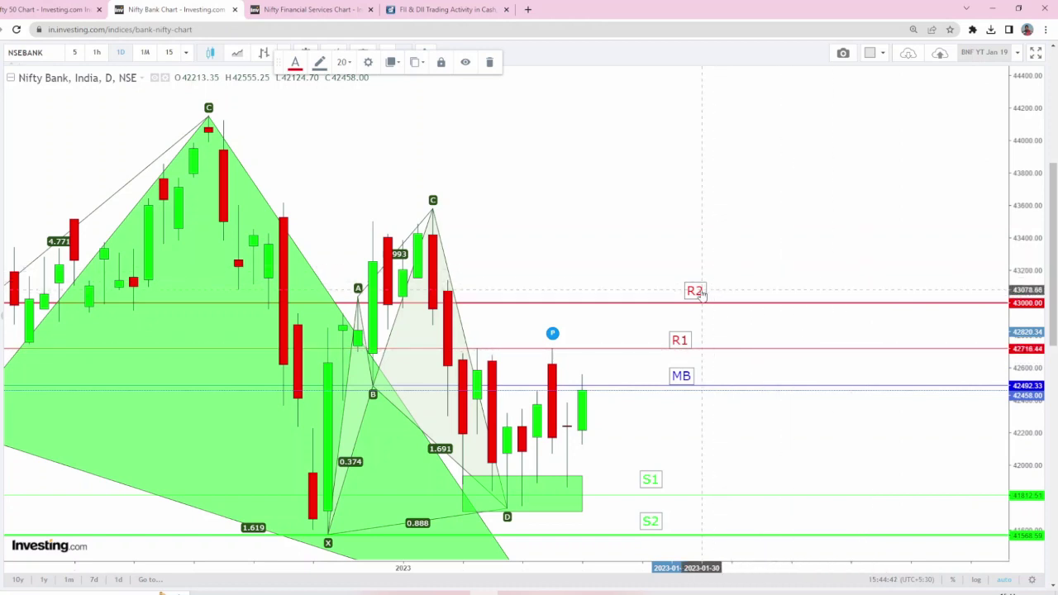
{"action": "mouse_move", "coordinate": [701, 291]}
{"action": "left_mouse_down"}
{"action": "mouse_move", "coordinate": [672, 290]}
{"action": "mouse_move", "coordinate": [686, 289]}
{"action": "left_mouse_up"}
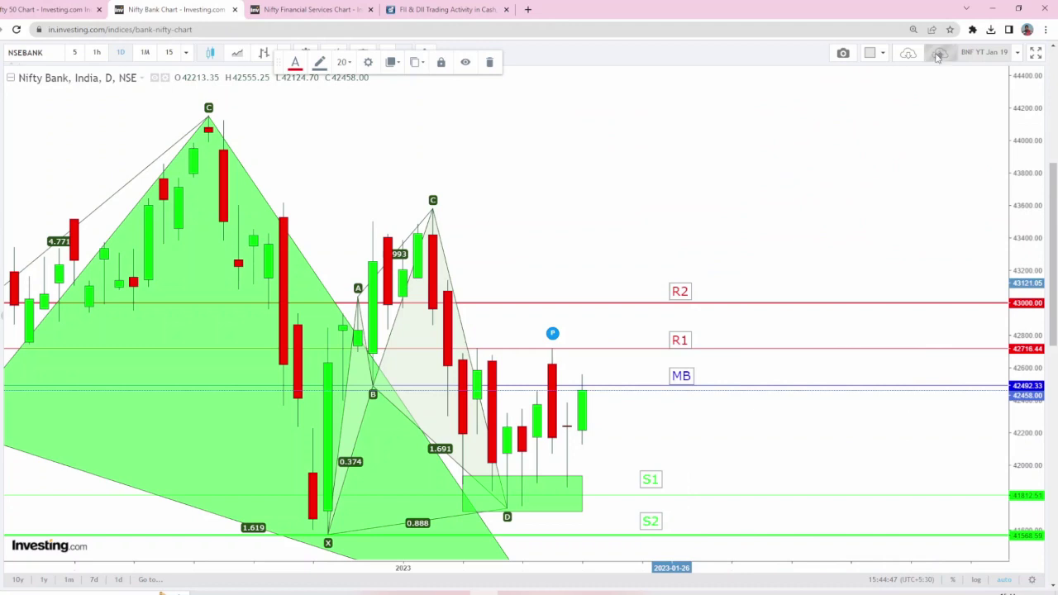
{"action": "left_click", "coordinate": [780, 186]}
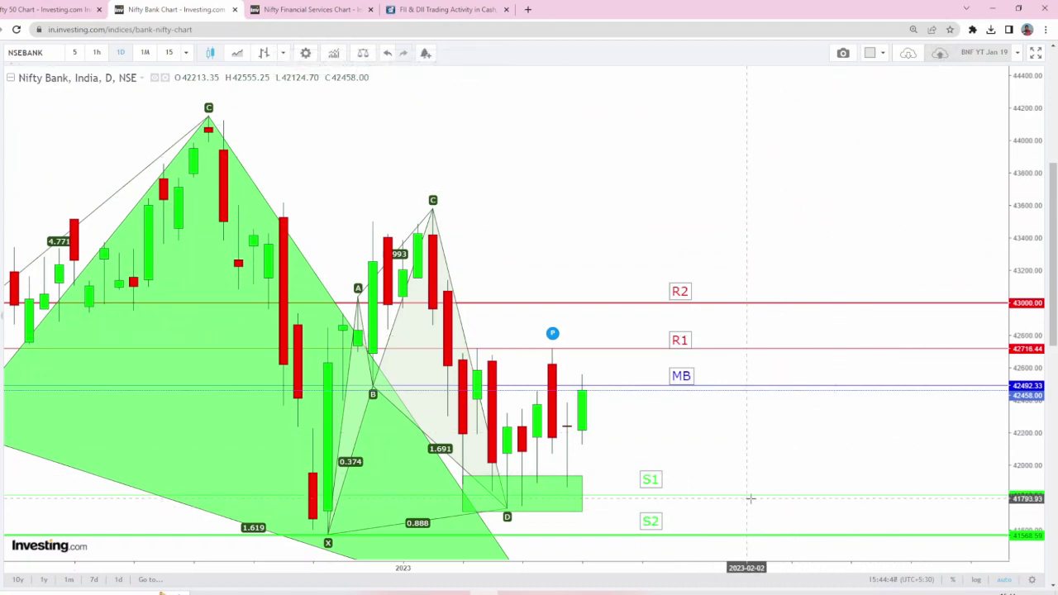
Raise the S1 line to about 42128 with its label, and the S2 line to about 41872
{"action": "left_click_drag", "start_coordinate": [752, 501], "coordinate": [752, 451]}
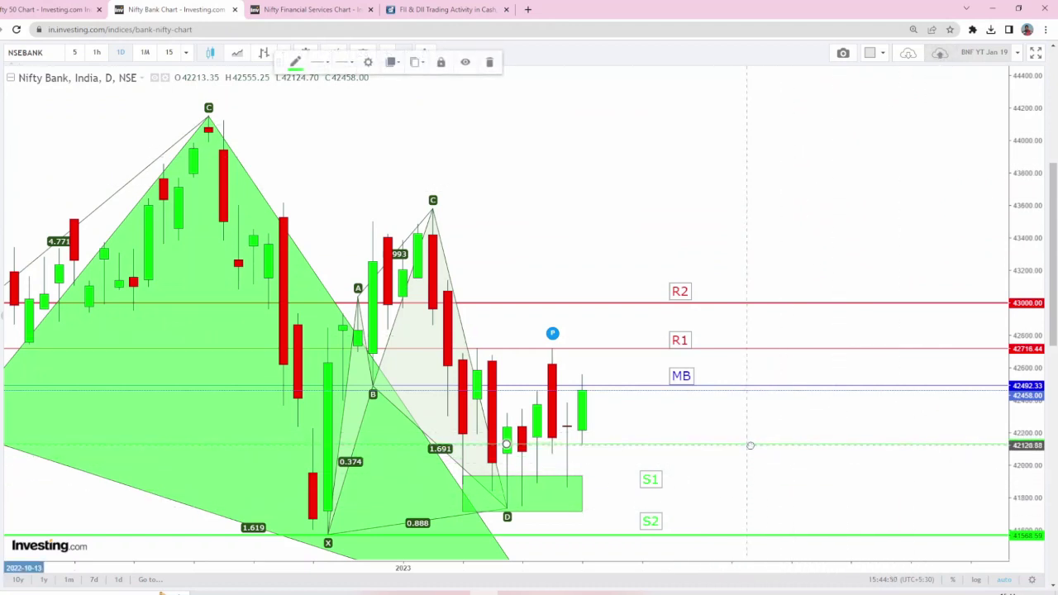
{"action": "left_click_drag", "start_coordinate": [654, 482], "coordinate": [683, 428]}
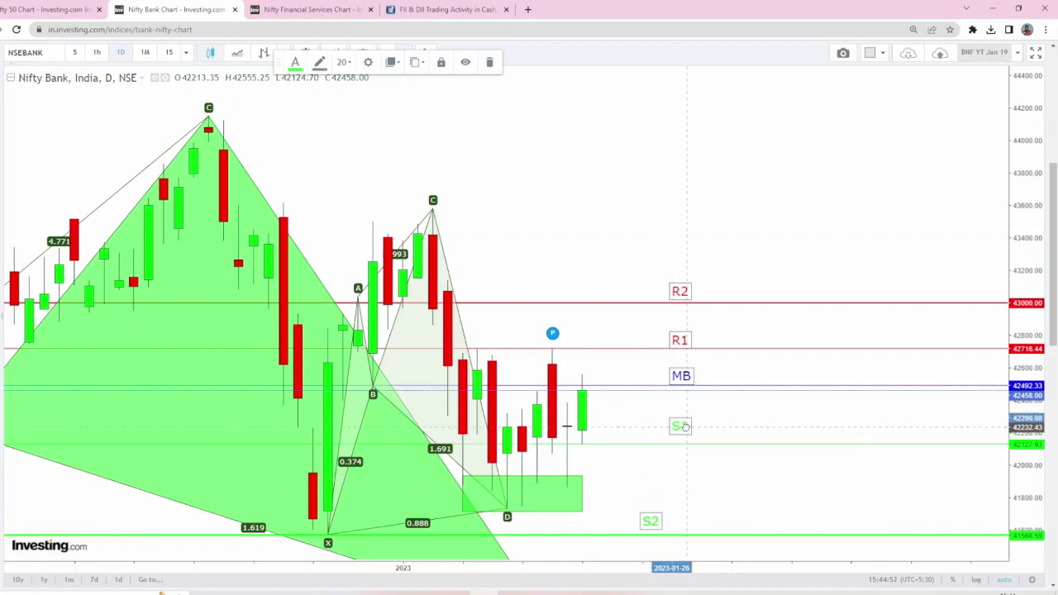
{"action": "left_click_drag", "start_coordinate": [757, 535], "coordinate": [751, 482]}
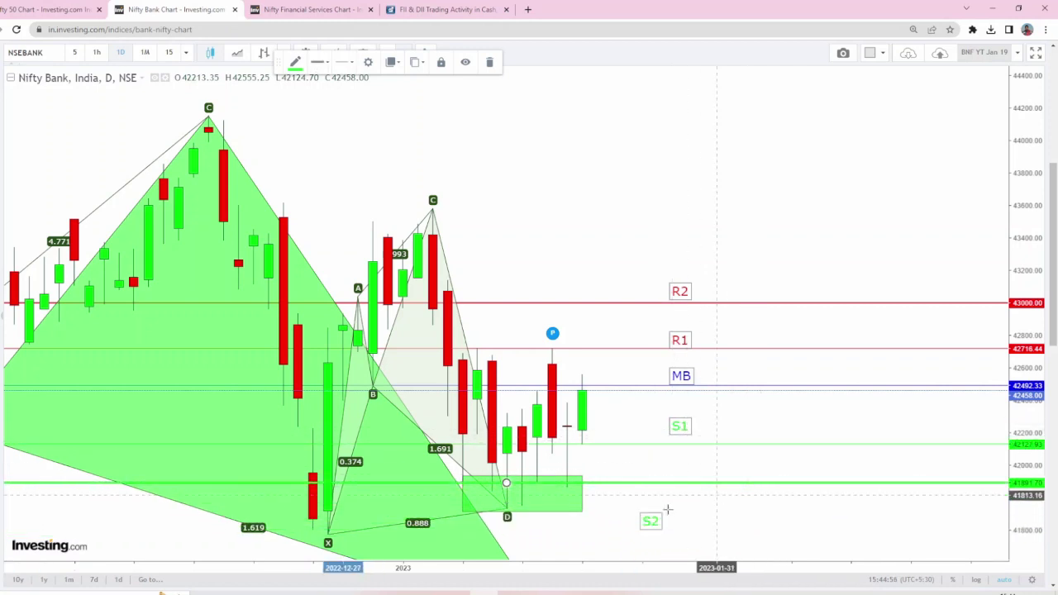
{"action": "left_click", "coordinate": [492, 501]}
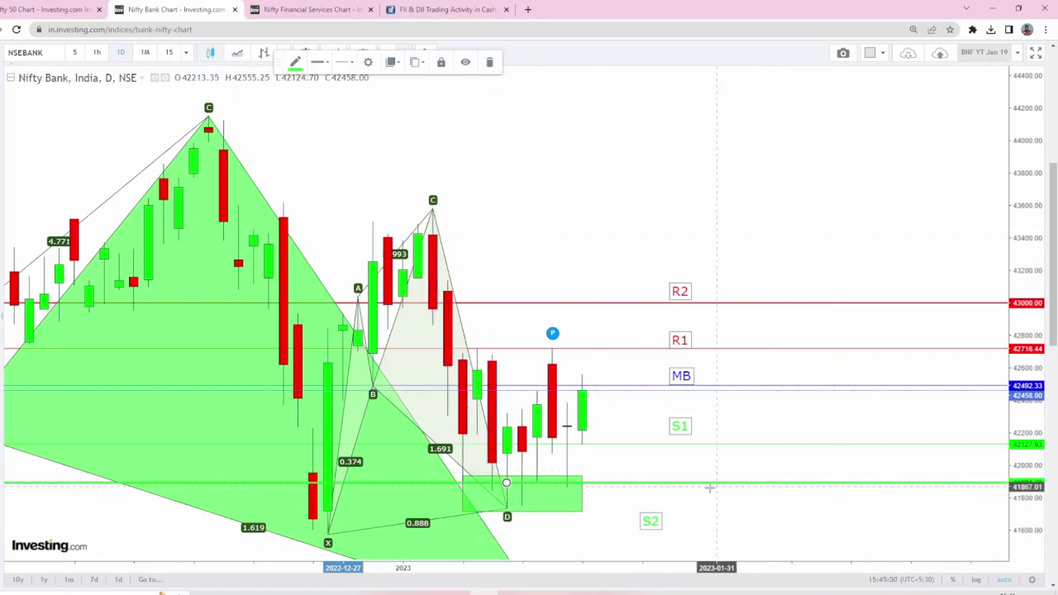
{"action": "left_click_drag", "start_coordinate": [711, 490], "coordinate": [710, 492]}
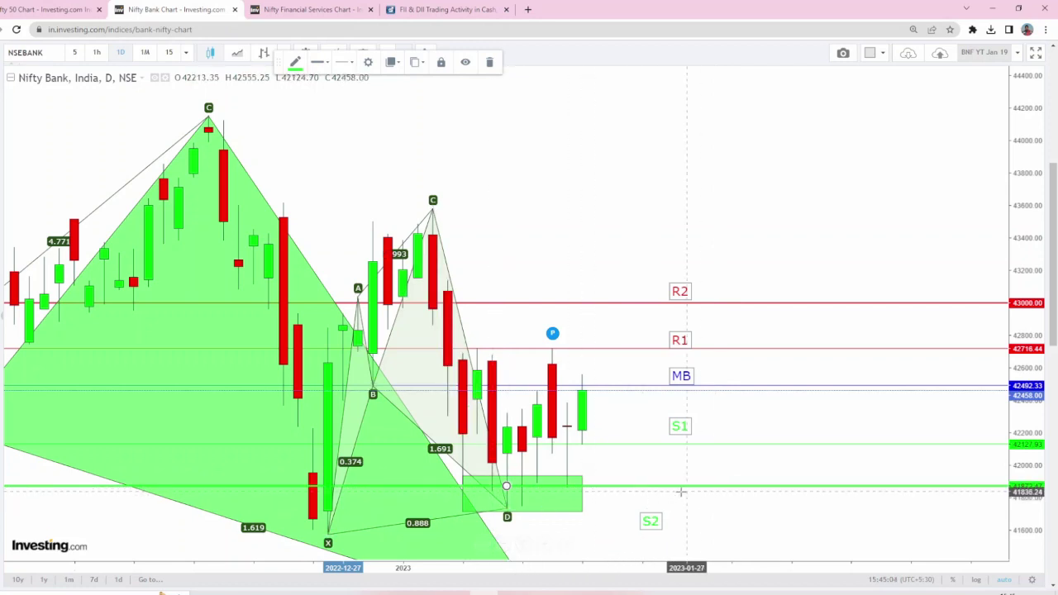
Enter 41835 as the S2 line's price in its settings, then place the S2 label beside it
{"action": "double_click", "coordinate": [728, 490]}
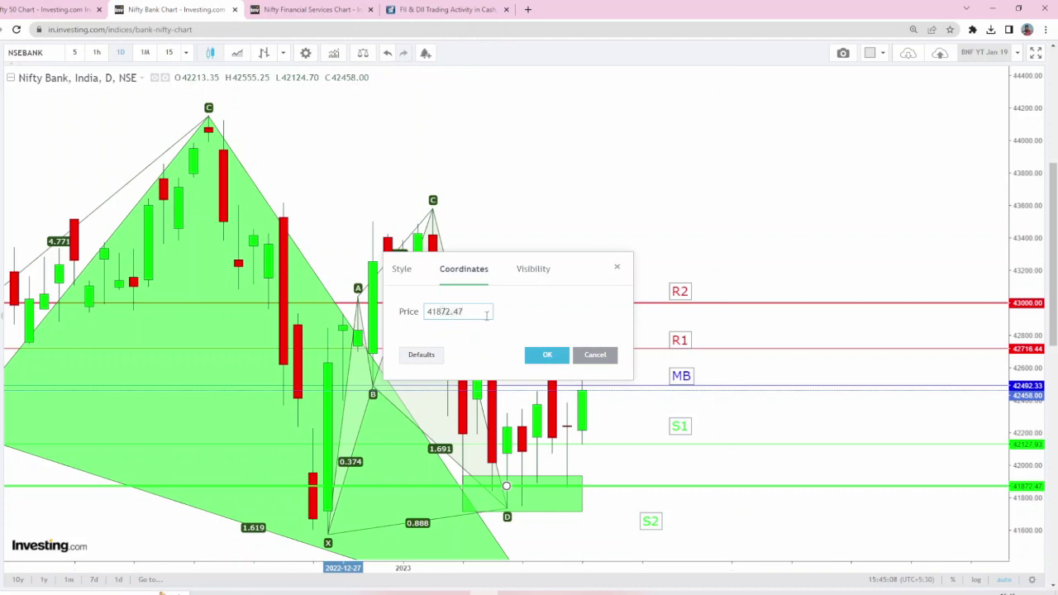
{"action": "type", "text": "41835"}
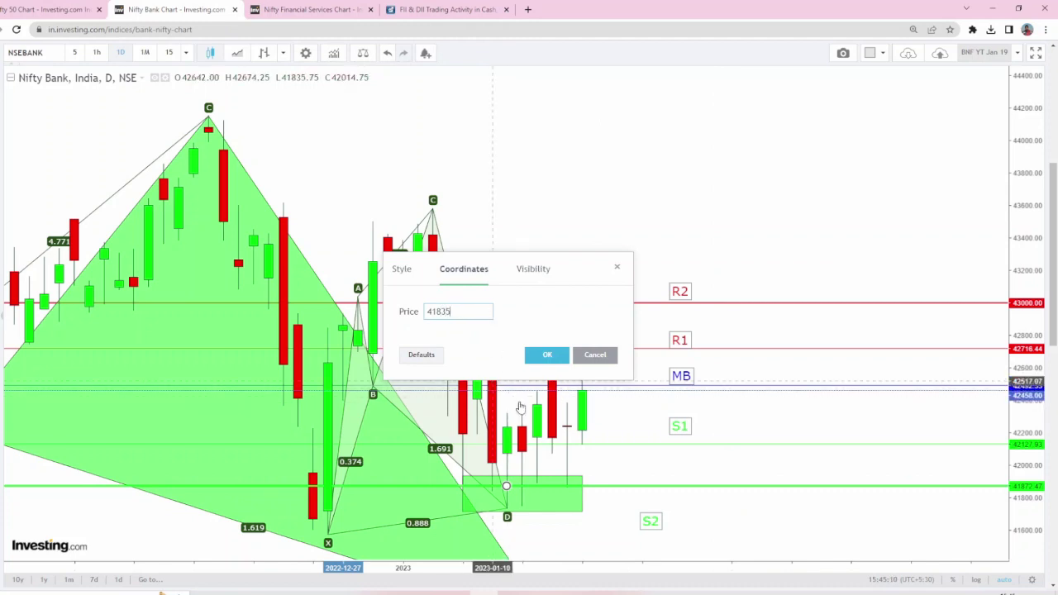
{"action": "left_click", "coordinate": [547, 354]}
{"action": "left_click_drag", "start_coordinate": [653, 517], "coordinate": [668, 478]}
{"action": "left_click", "coordinate": [817, 195]}
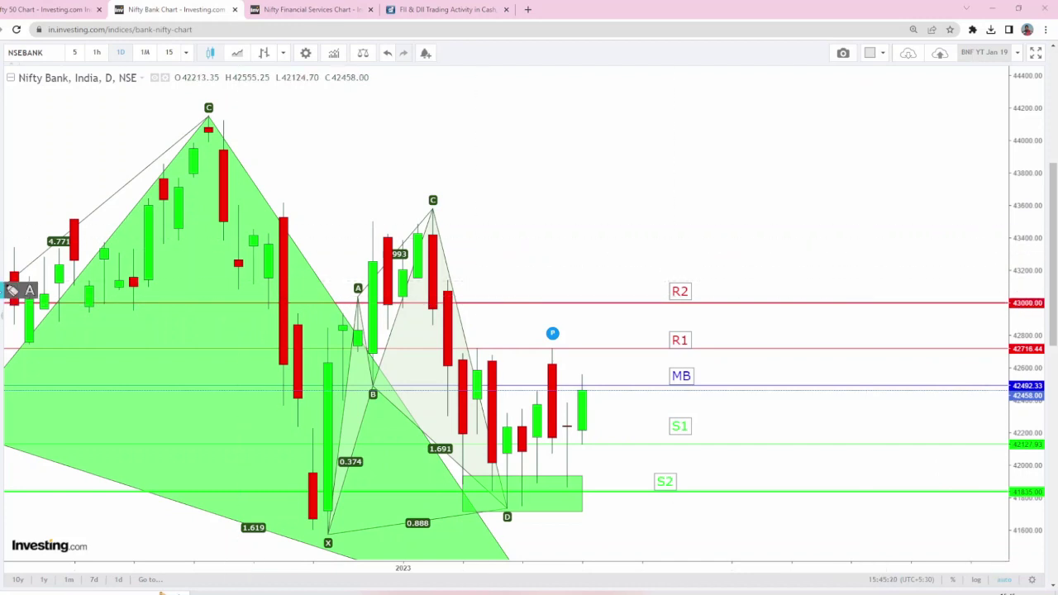
{"action": "mouse_move", "coordinate": [435, 217]}
{"action": "left_mouse_down"}
{"action": "mouse_move", "coordinate": [464, 502]}
{"action": "mouse_move", "coordinate": [474, 361]}
{"action": "mouse_move", "coordinate": [495, 488]}
{"action": "mouse_move", "coordinate": [538, 477]}
{"action": "mouse_move", "coordinate": [555, 213]}
{"action": "left_mouse_up"}
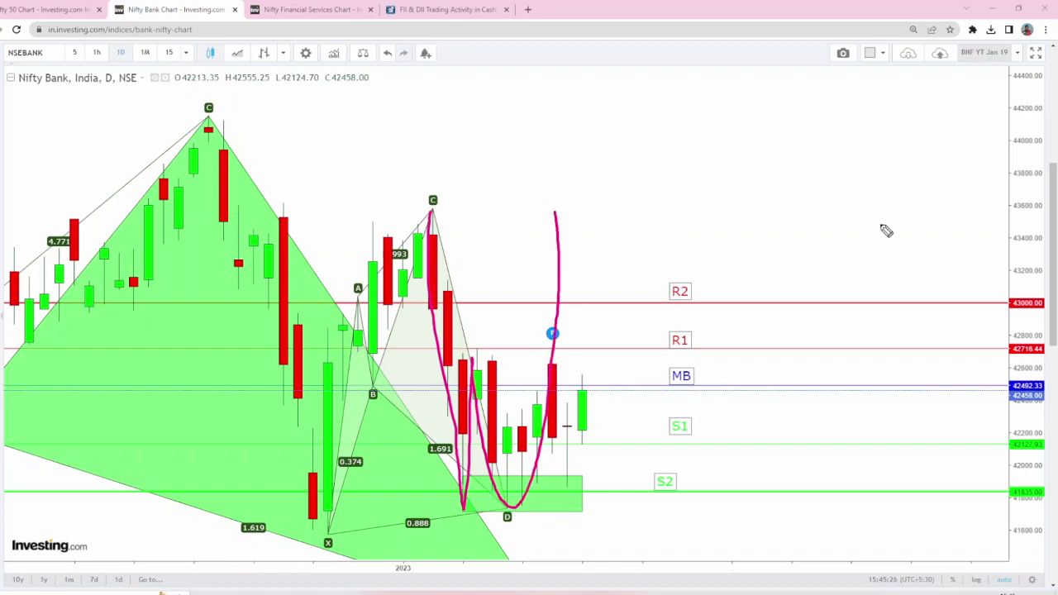
{"action": "mouse_move", "coordinate": [1035, 229]}
{"action": "left_mouse_down"}
{"action": "mouse_move", "coordinate": [996, 248]}
{"action": "mouse_move", "coordinate": [1034, 218]}
{"action": "left_mouse_up"}
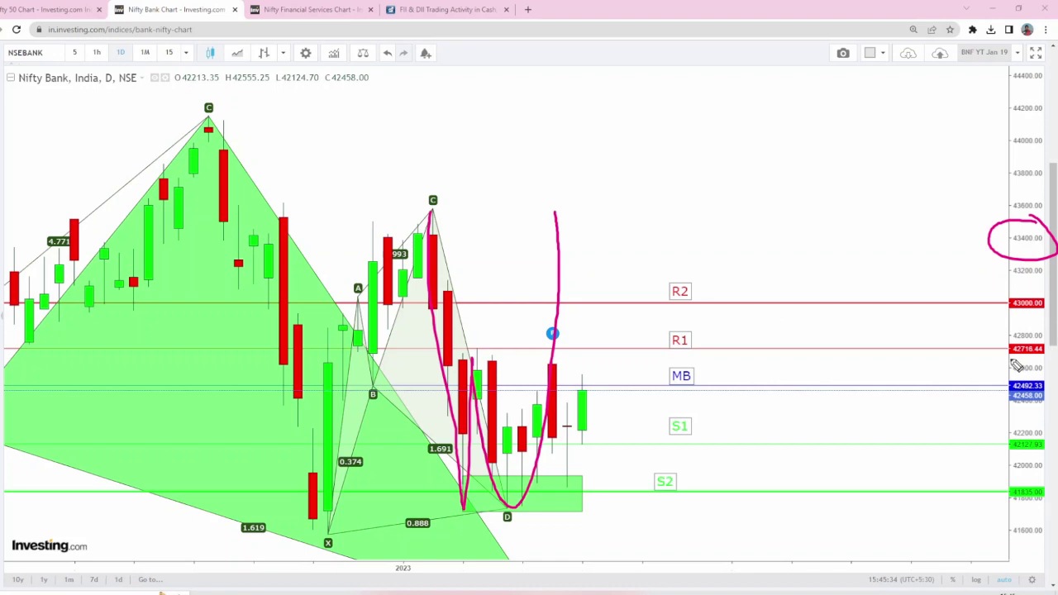
{"action": "left_click_drag", "start_coordinate": [1012, 361], "coordinate": [1034, 360]}
{"action": "mouse_move", "coordinate": [1043, 381]}
{"action": "left_mouse_down"}
{"action": "mouse_move", "coordinate": [1007, 403]}
{"action": "mouse_move", "coordinate": [1047, 388]}
{"action": "left_mouse_up"}
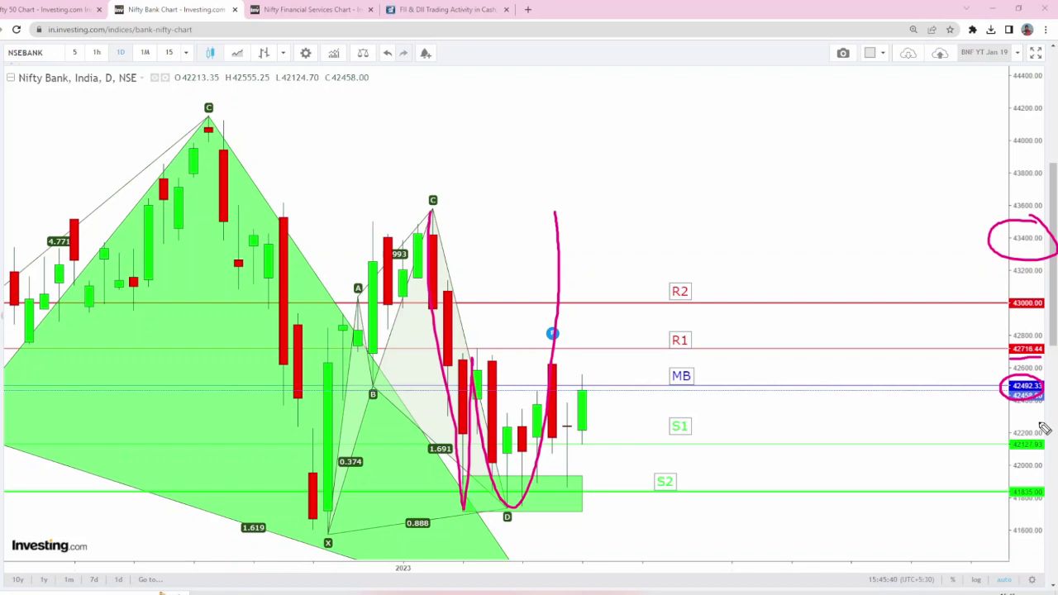
{"action": "mouse_move", "coordinate": [1043, 446]}
{"action": "left_mouse_down"}
{"action": "mouse_move", "coordinate": [1005, 444]}
{"action": "mouse_move", "coordinate": [1043, 440]}
{"action": "left_mouse_up"}
{"action": "mouse_move", "coordinate": [1044, 486]}
{"action": "left_mouse_down"}
{"action": "mouse_move", "coordinate": [1010, 507]}
{"action": "mouse_move", "coordinate": [1039, 483]}
{"action": "left_mouse_up"}
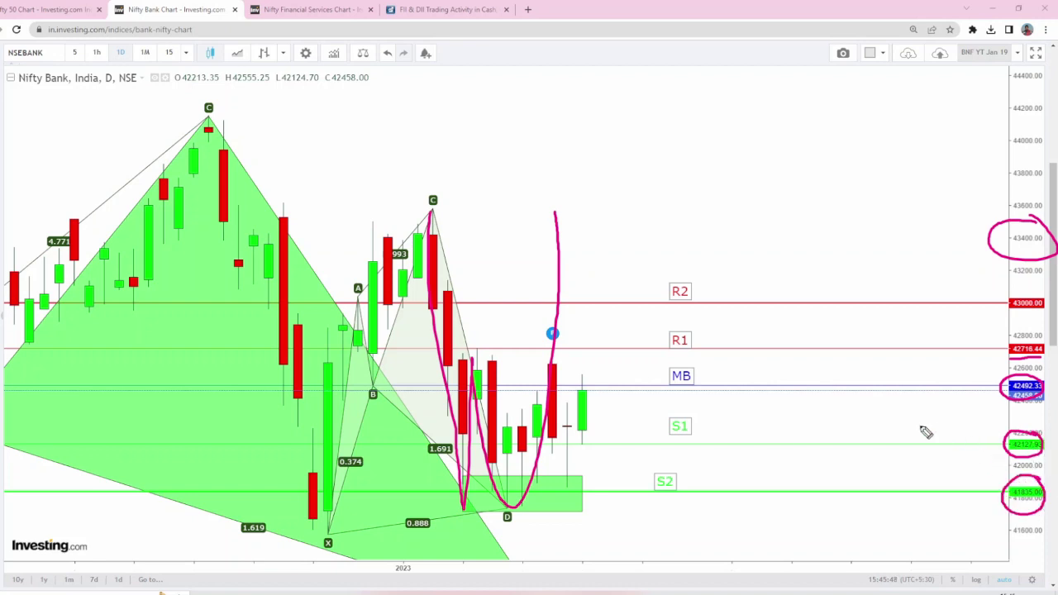
{"action": "left_click_drag", "start_coordinate": [1006, 312], "coordinate": [1052, 308]}
{"action": "key", "text": "e"}
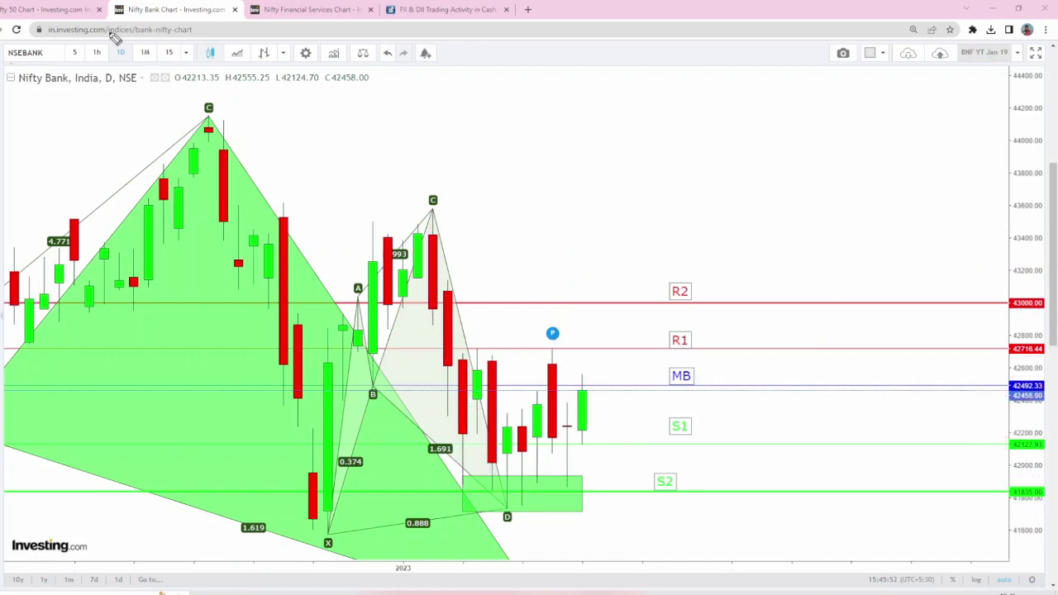
On the Nifty Financial Services chart, nudge the R1 label up and rename the layout Fin Nifty YT Jan 19
{"action": "left_click", "coordinate": [305, 9]}
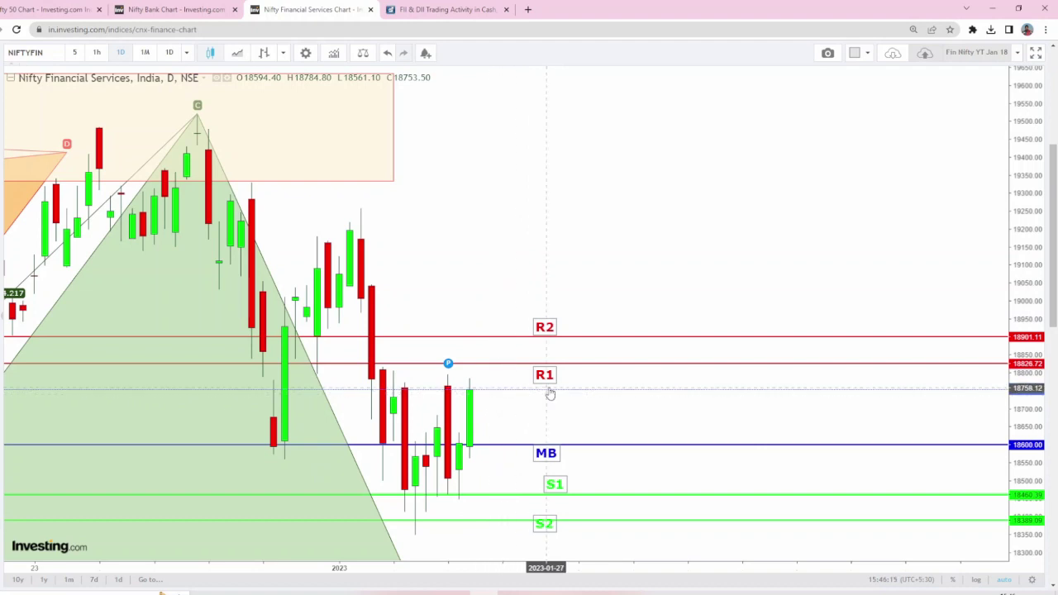
{"action": "left_click_drag", "start_coordinate": [544, 375], "coordinate": [543, 373]}
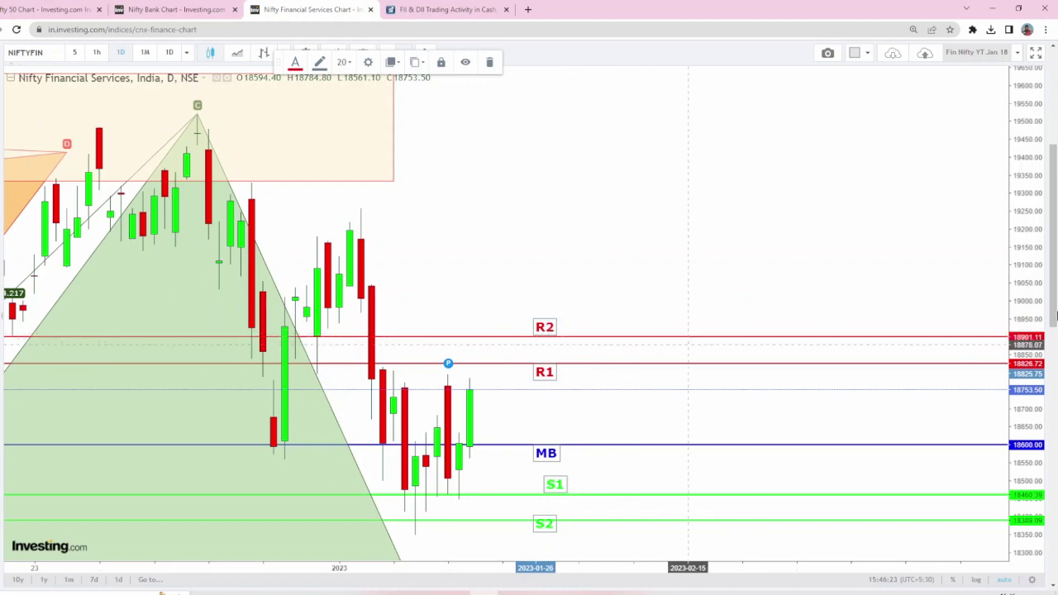
{"action": "left_click", "coordinate": [1019, 53]}
{"action": "left_click", "coordinate": [967, 110]}
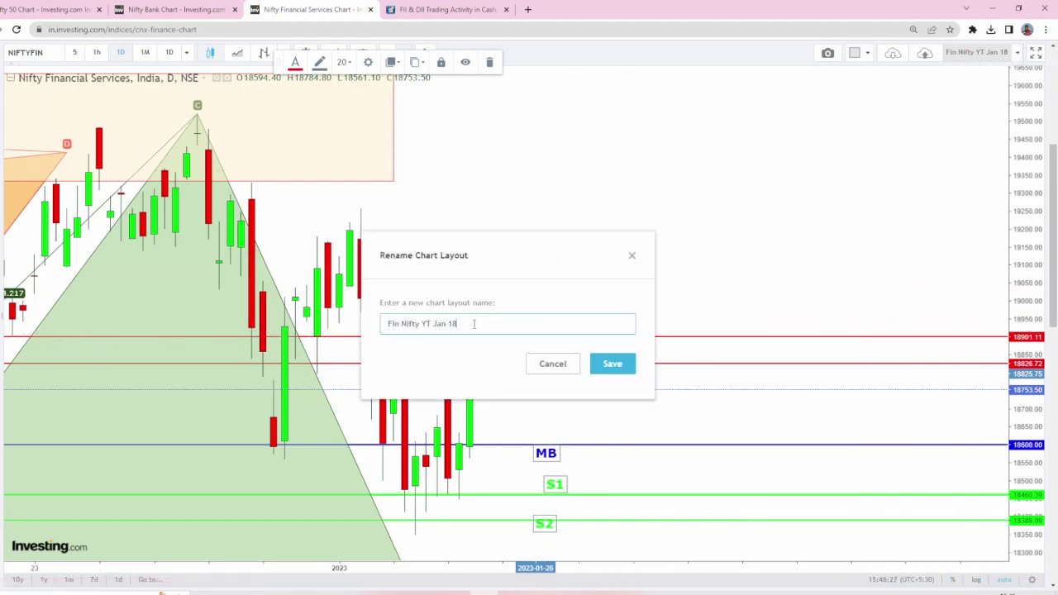
{"action": "left_click", "coordinate": [612, 364]}
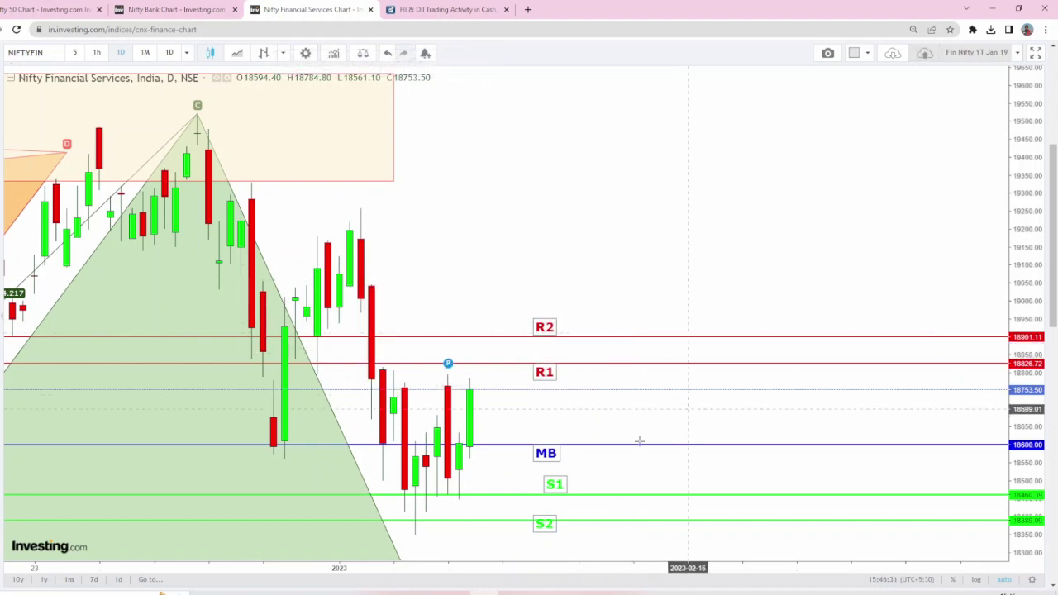
Move the MB, S1 and S2 lines up to about 18701, 18563 and 18451.67, keeping each label beside its line
{"action": "left_click_drag", "start_coordinate": [590, 446], "coordinate": [588, 408]}
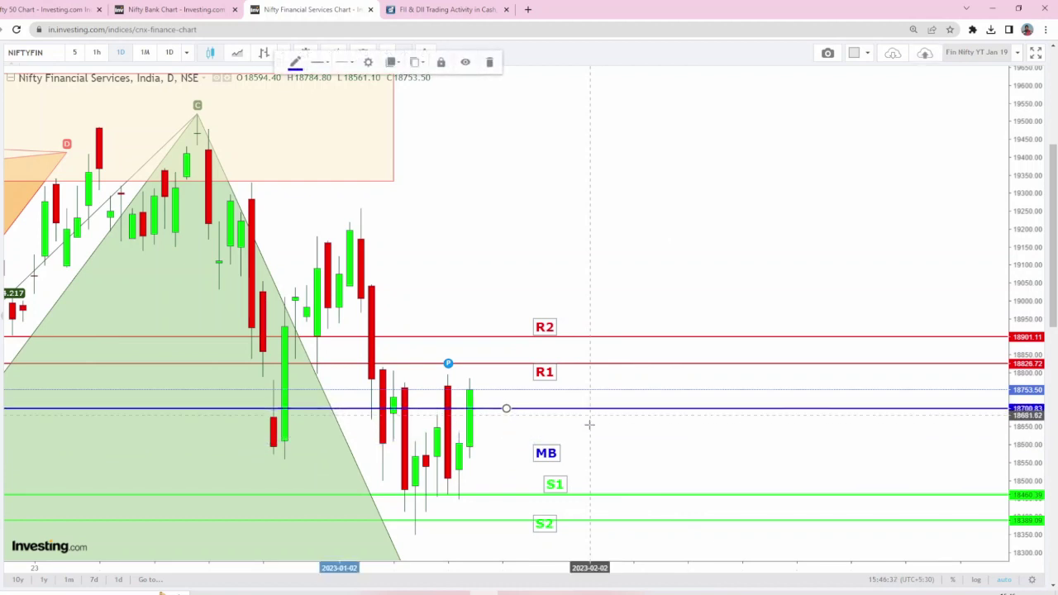
{"action": "left_click_drag", "start_coordinate": [541, 451], "coordinate": [531, 418]}
{"action": "left_click_drag", "start_coordinate": [600, 494], "coordinate": [592, 455]}
{"action": "left_click_drag", "start_coordinate": [547, 482], "coordinate": [534, 467]}
{"action": "left_click_drag", "start_coordinate": [614, 520], "coordinate": [435, 500]}
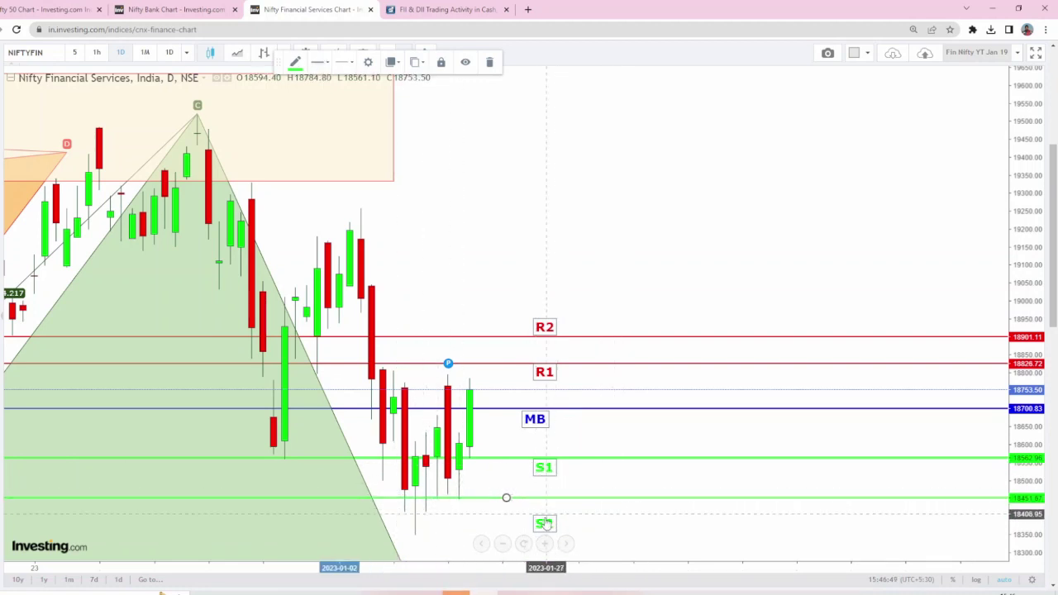
{"action": "left_click_drag", "start_coordinate": [546, 524], "coordinate": [534, 509]}
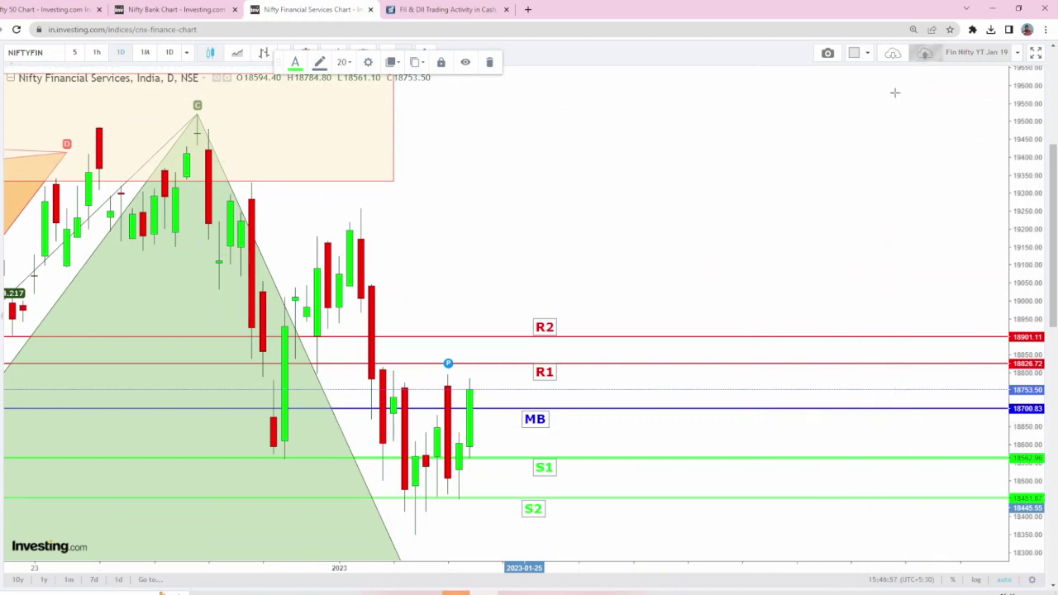
{"action": "left_click", "coordinate": [645, 297]}
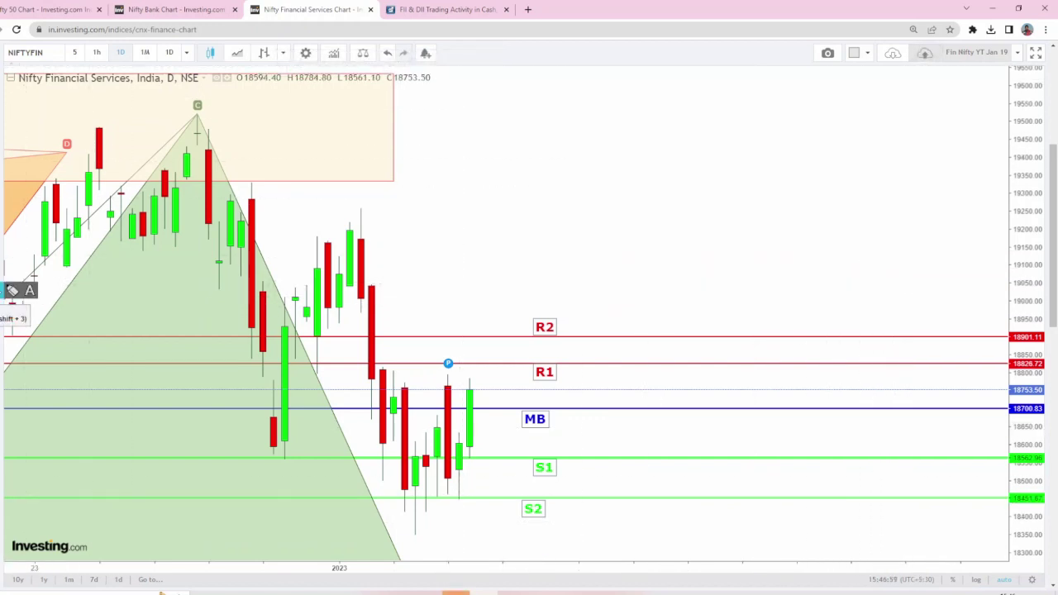